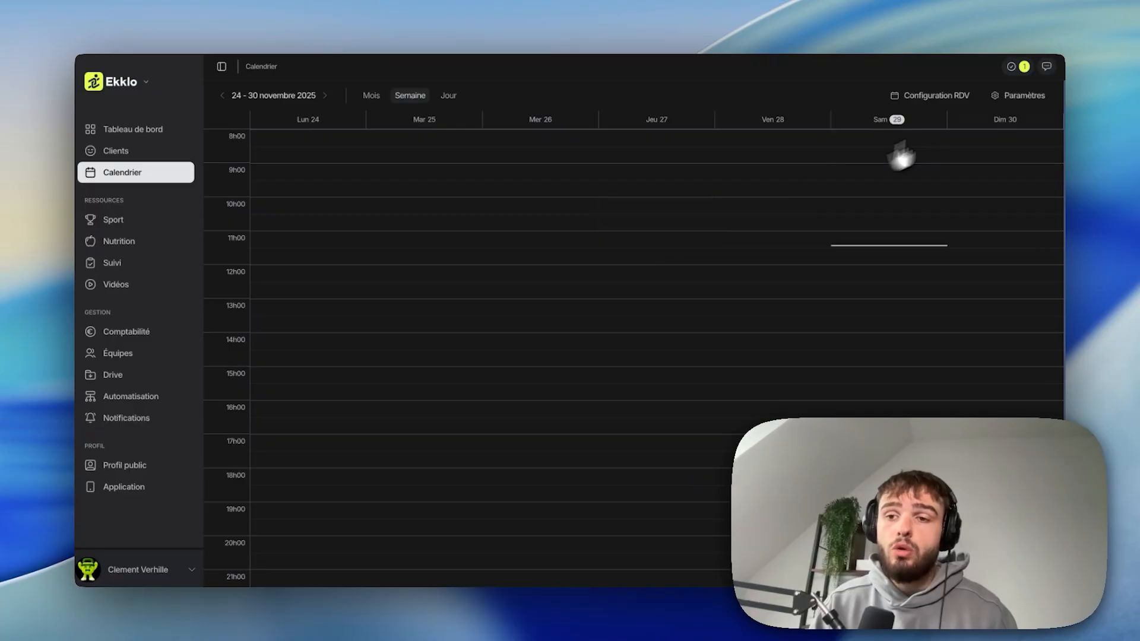
Open the appointment booking configuration and toggle online booking off and back on
left_click(935, 97)
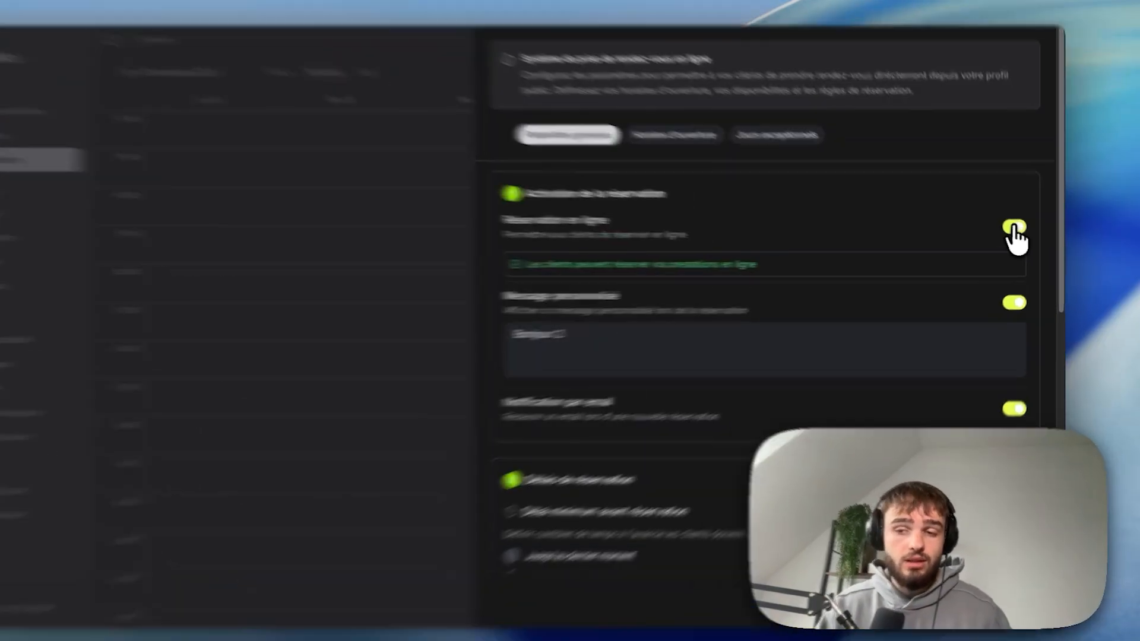
left_click(1019, 231)
left_click(990, 211)
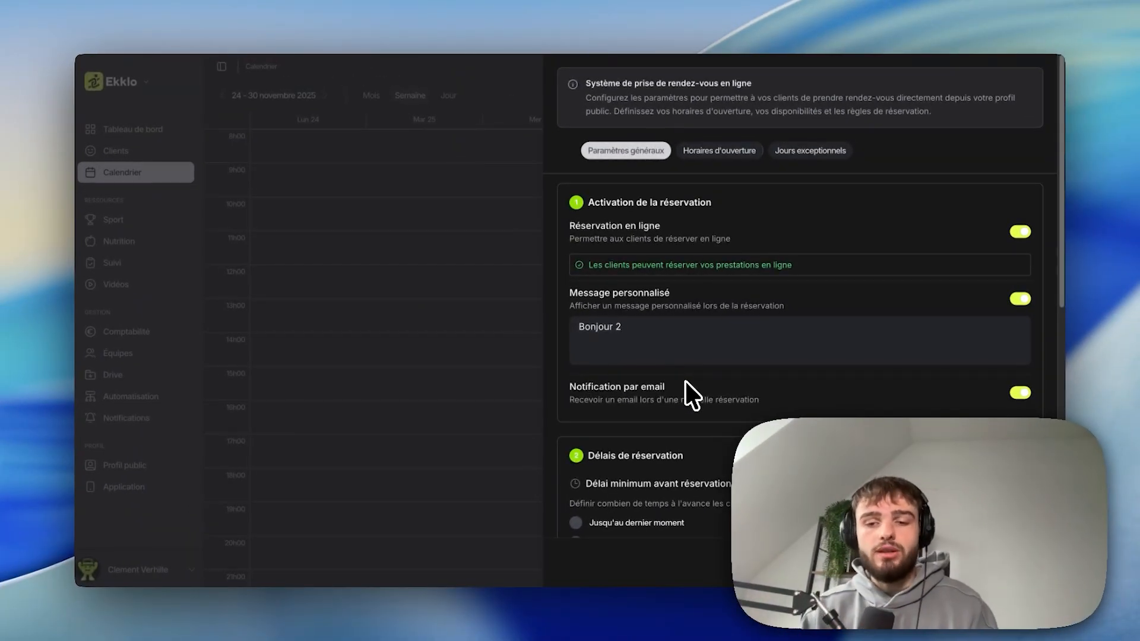
In the booking delays, define a minimum delay requiring clients to book at least 1 day (Jours) in advance
scroll(686, 379, "down", 2)
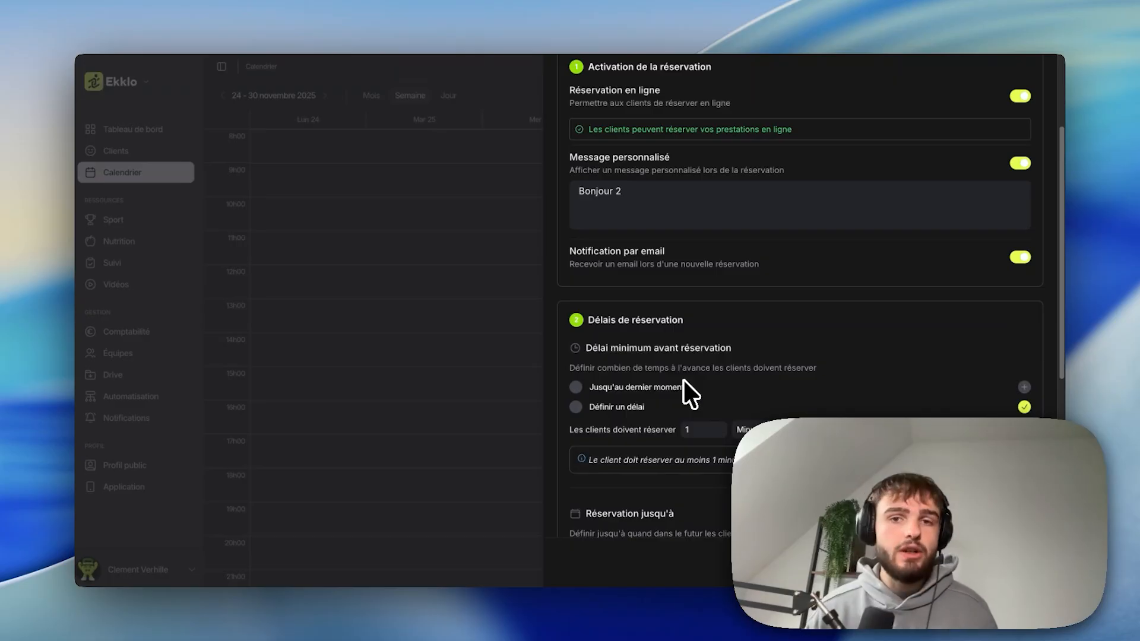
scroll(644, 284, "down", 1)
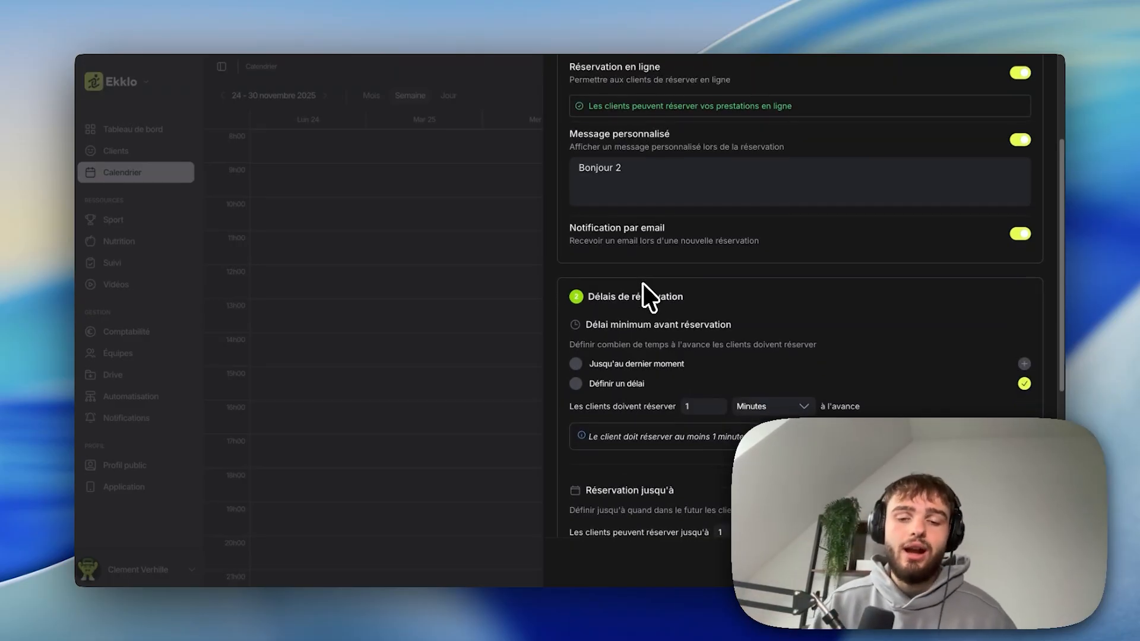
scroll(643, 283, "down", 2)
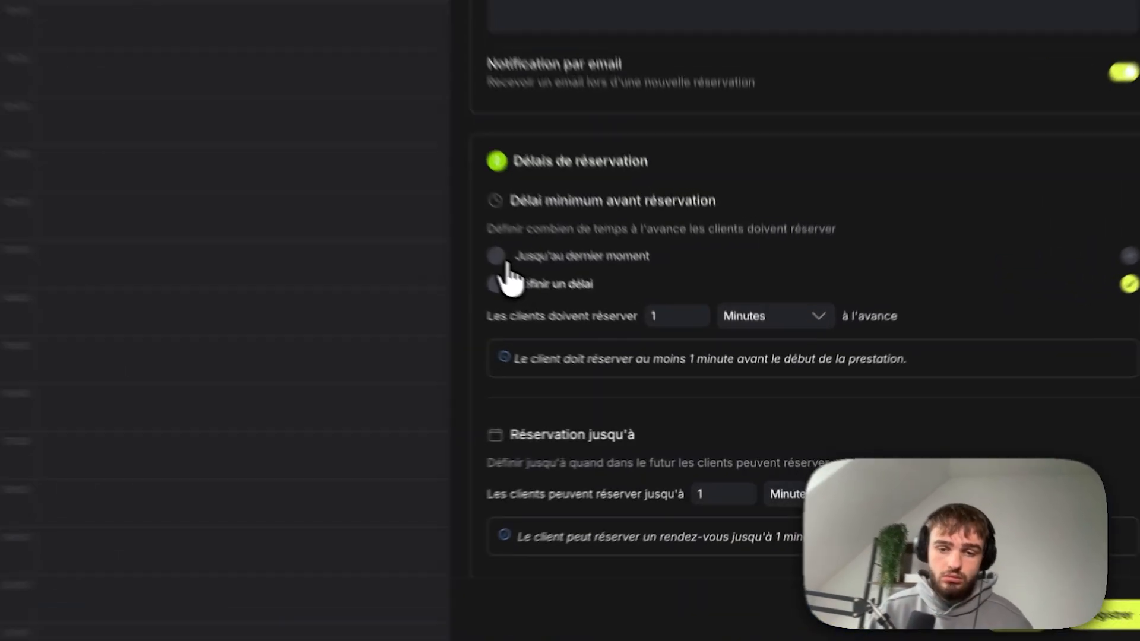
left_click(583, 317)
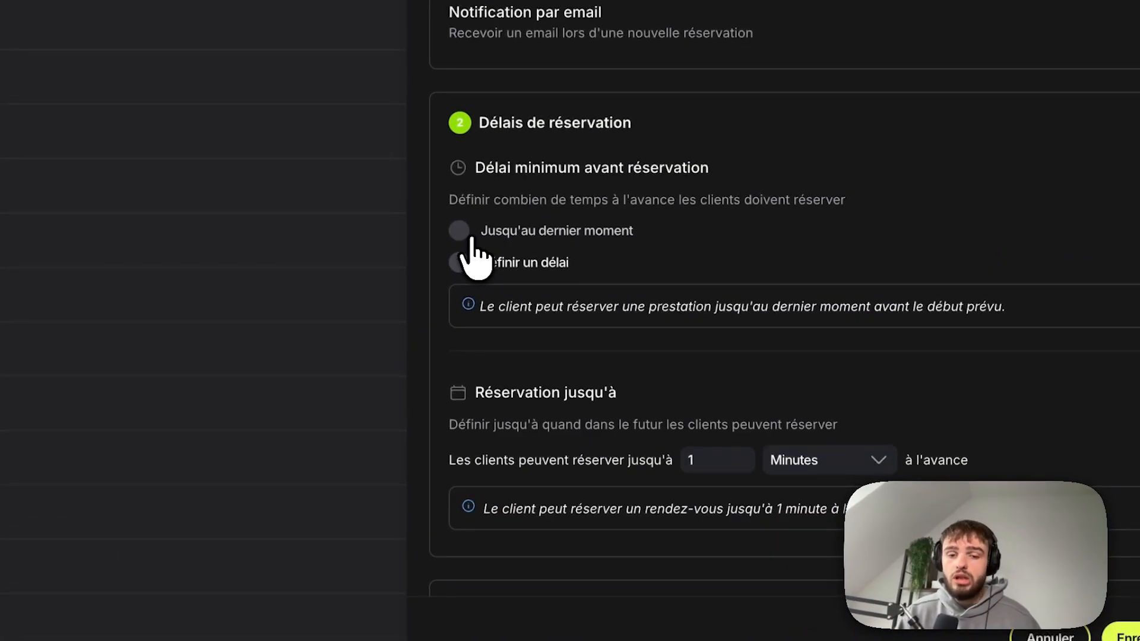
left_click(464, 267)
scroll(469, 288, "down", 1)
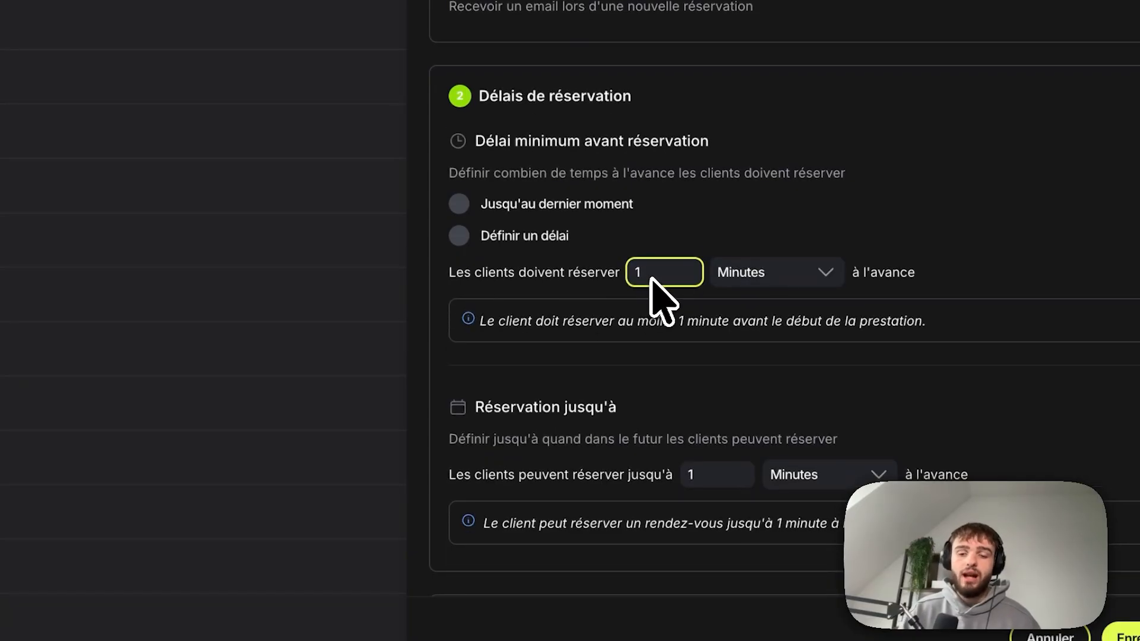
left_click(720, 279)
left_click(763, 406)
left_click(764, 279)
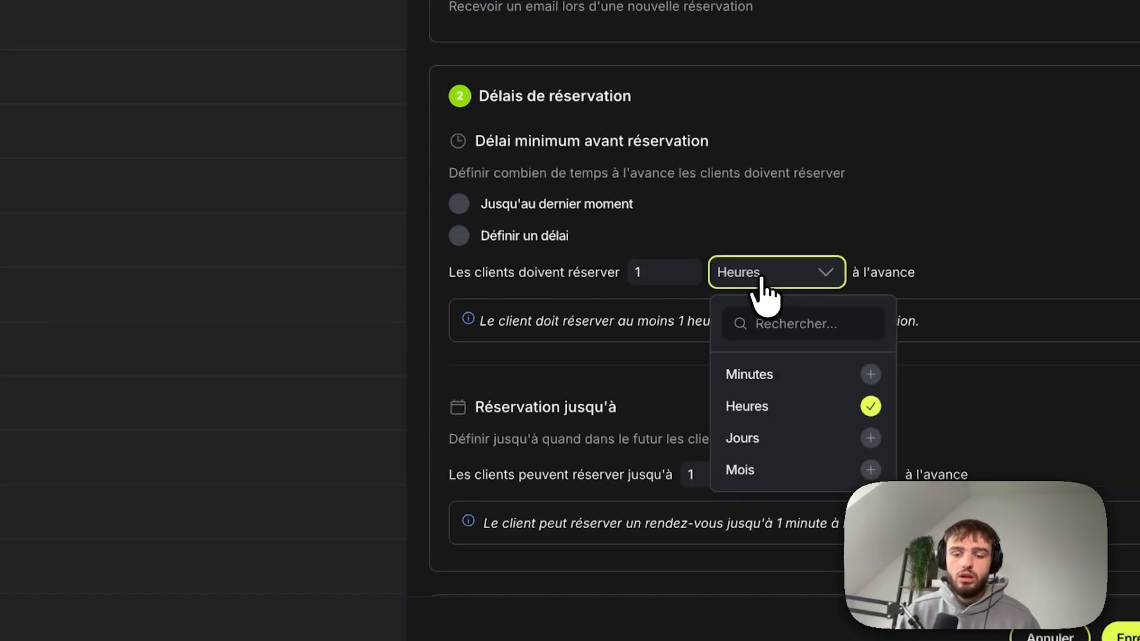
left_click(749, 441)
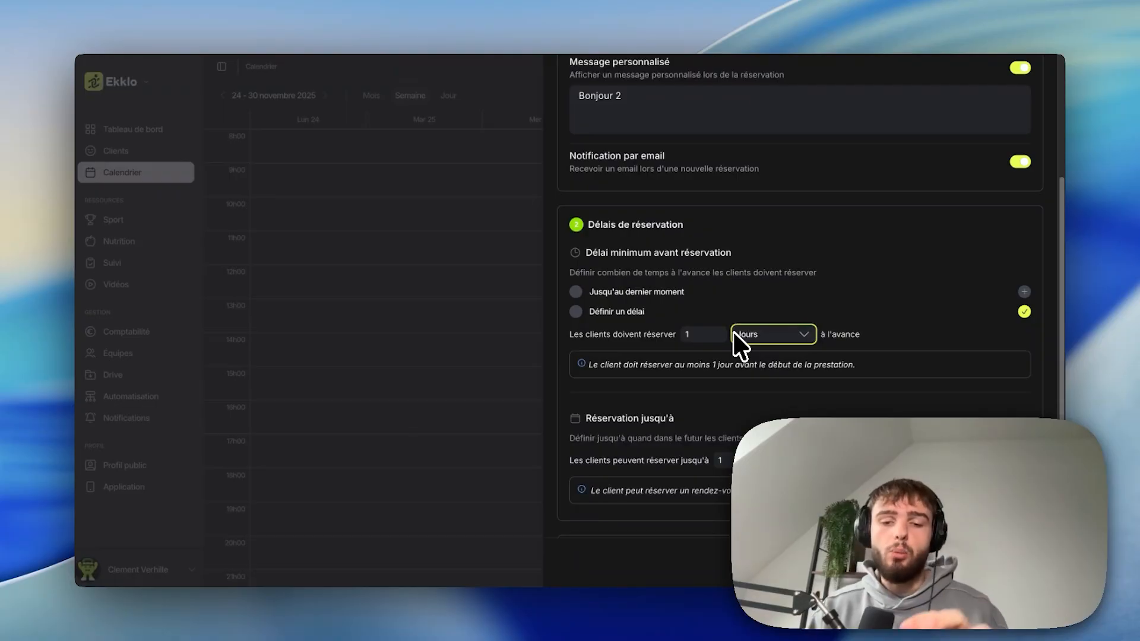
Set the unit of the furthest advance booking limit (Réservation jusqu'à) to Jours
scroll(721, 345, "down", 2)
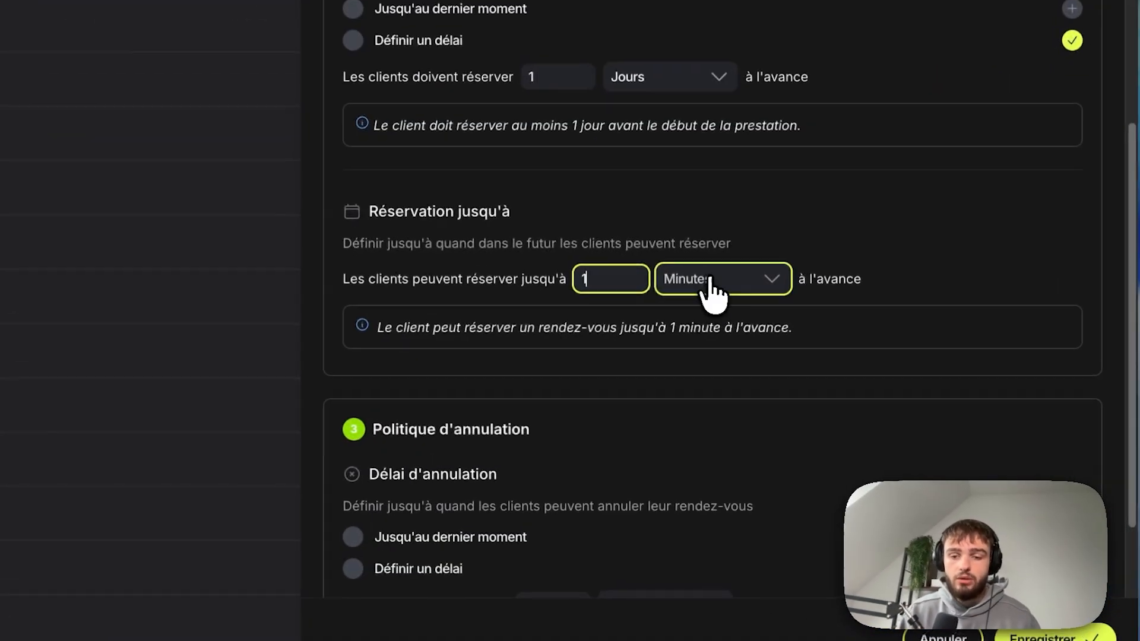
left_click(795, 338)
left_click(689, 444)
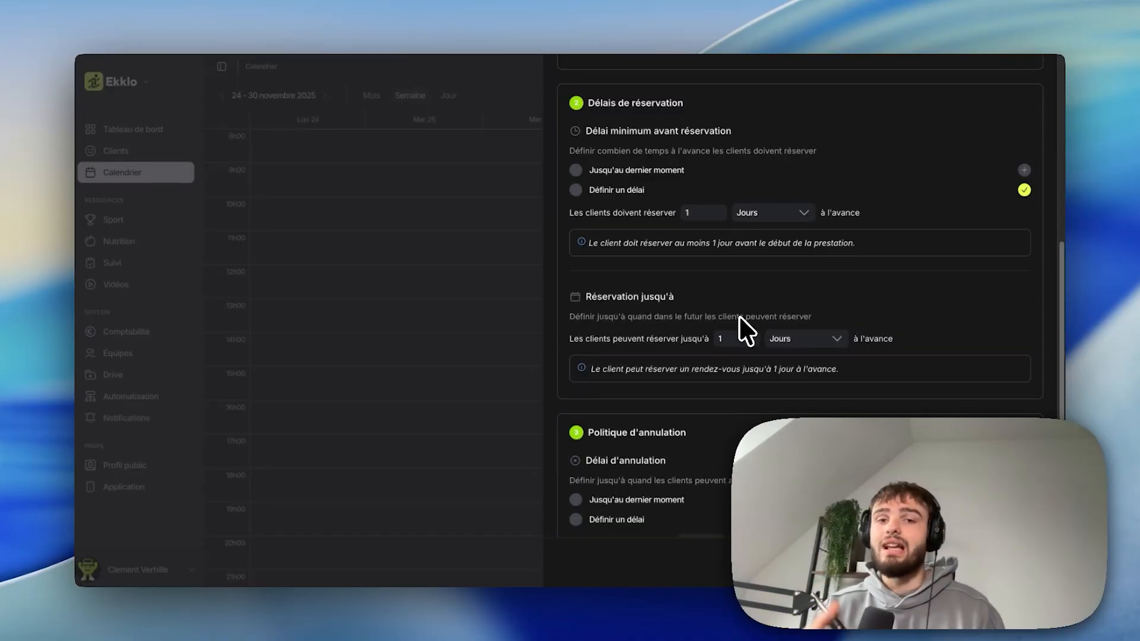
Switch the cancellation policy to last-minute and back to a defined delay, and view the delay's unit choices
scroll(739, 316, "down", 2)
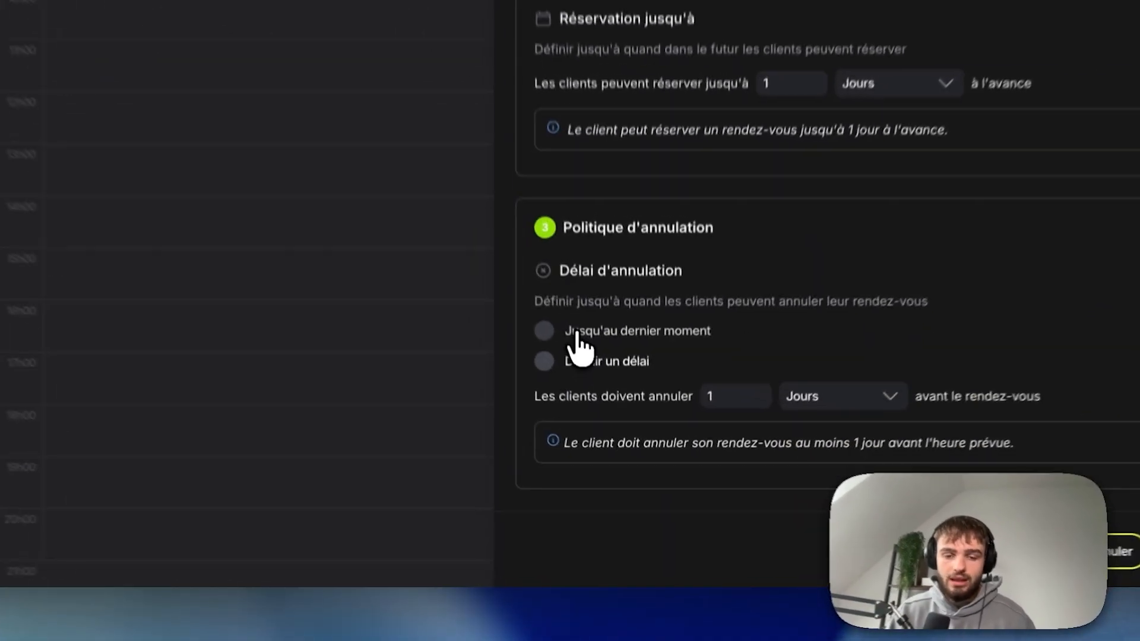
left_click(615, 417)
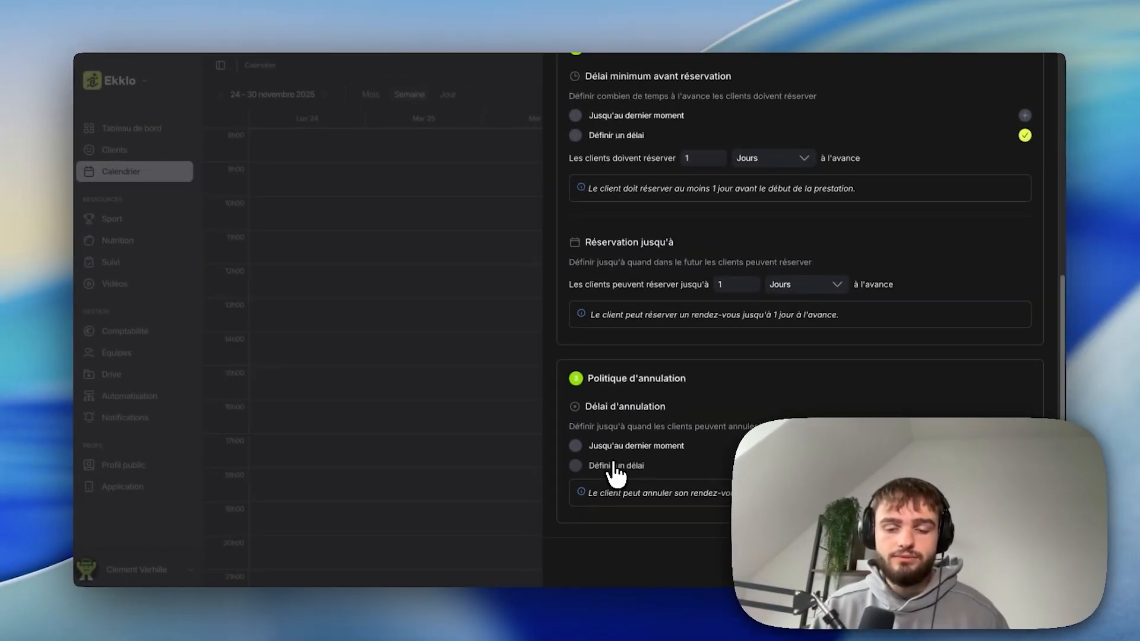
left_click(582, 436)
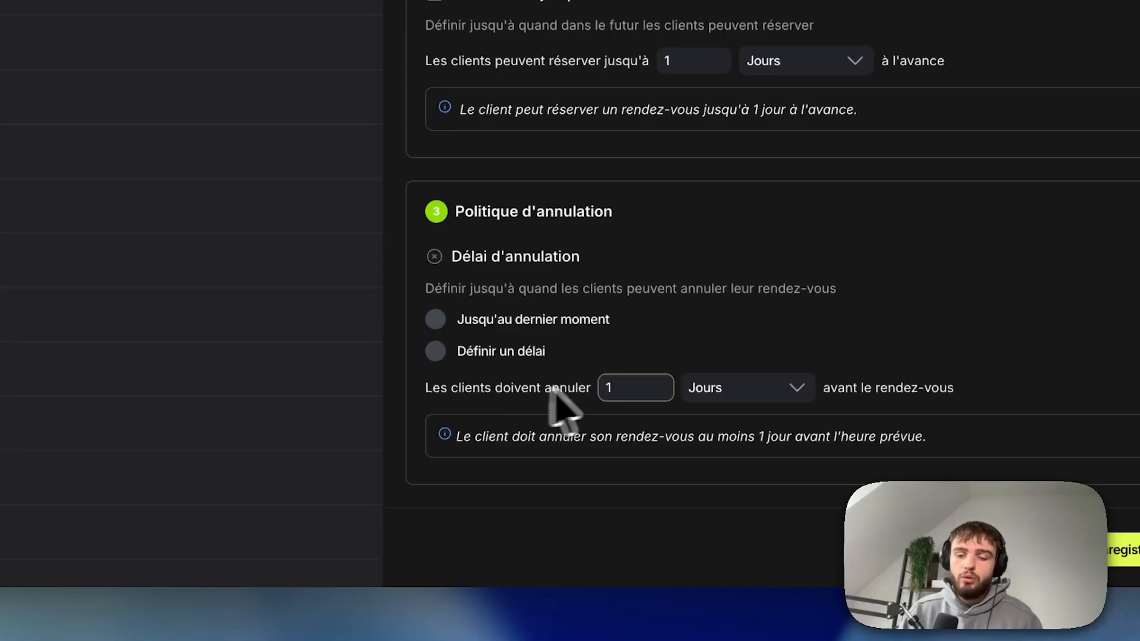
left_click(725, 392)
left_click(726, 392)
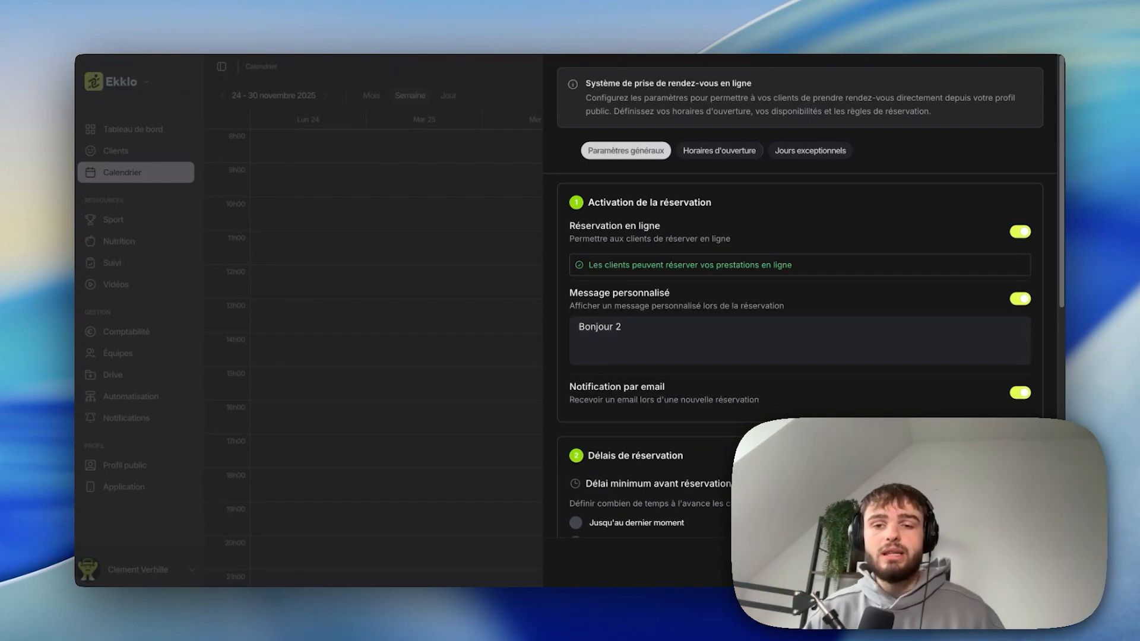
Open the opening hours, review the weekly schedule, and toggle Monday (Lundi) off and back on
left_click(691, 151)
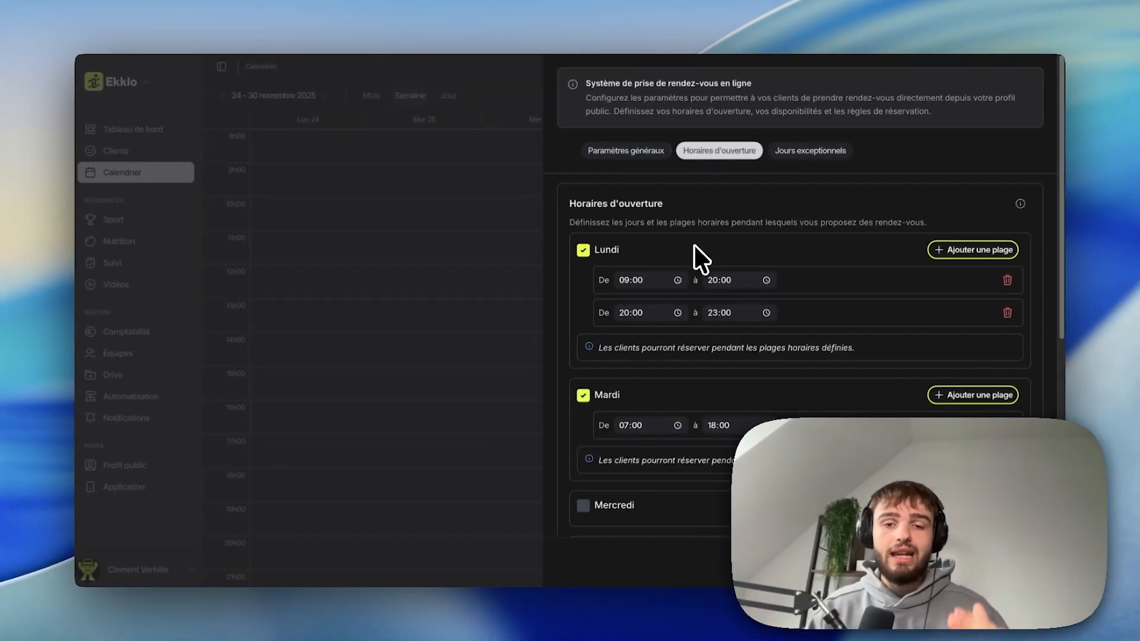
scroll(690, 248, "down", 5)
scroll(711, 343, "up", 5)
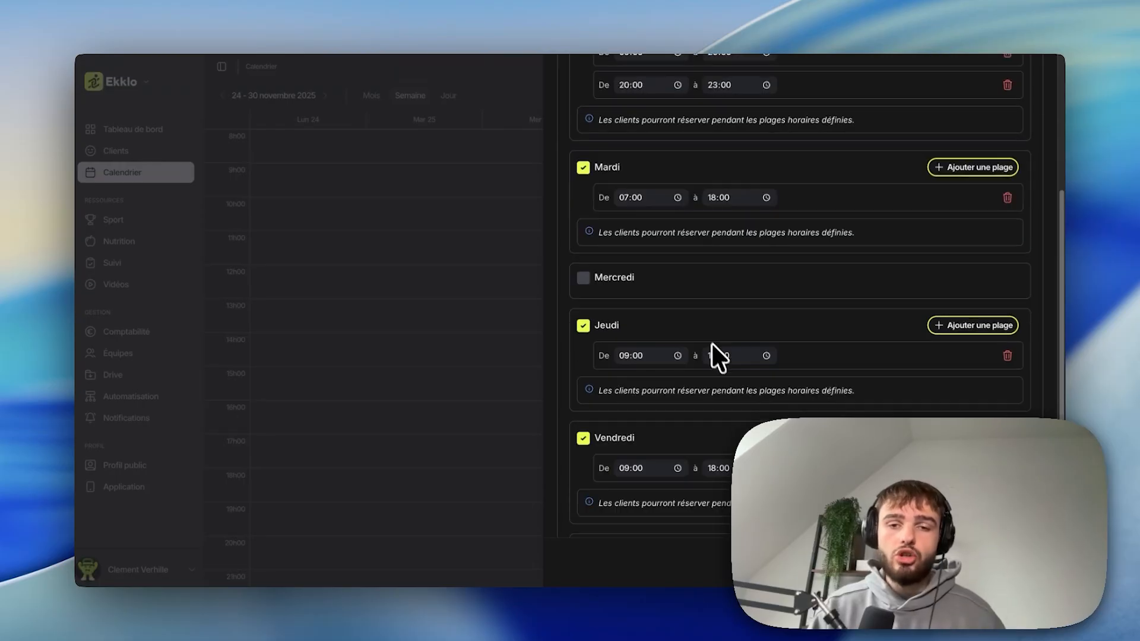
left_click(583, 250)
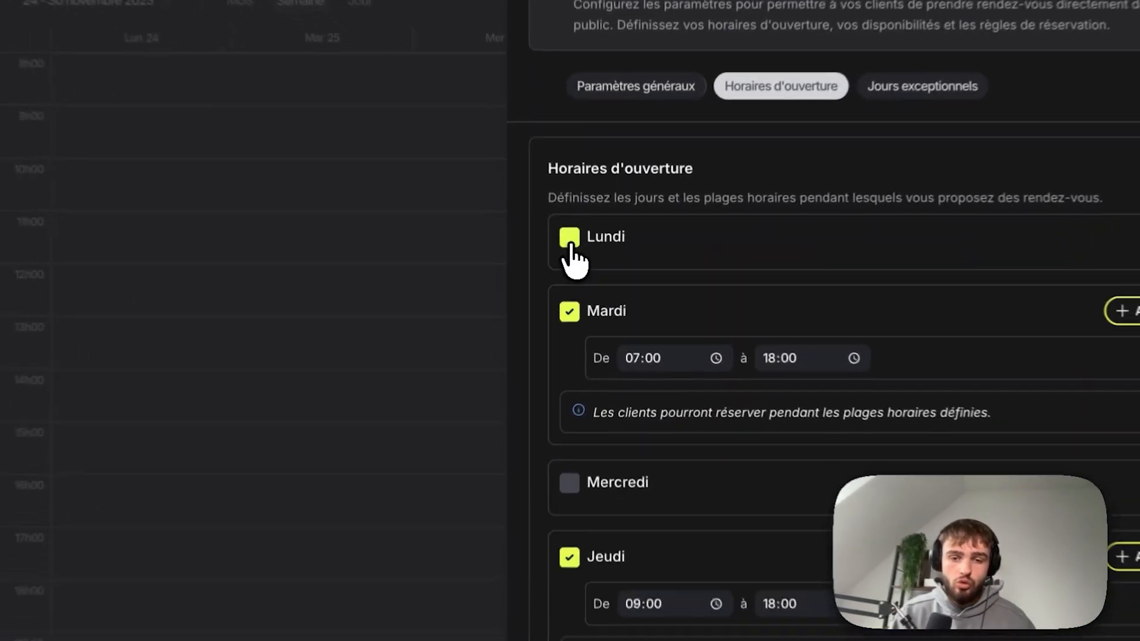
scroll(600, 282, "down", 5)
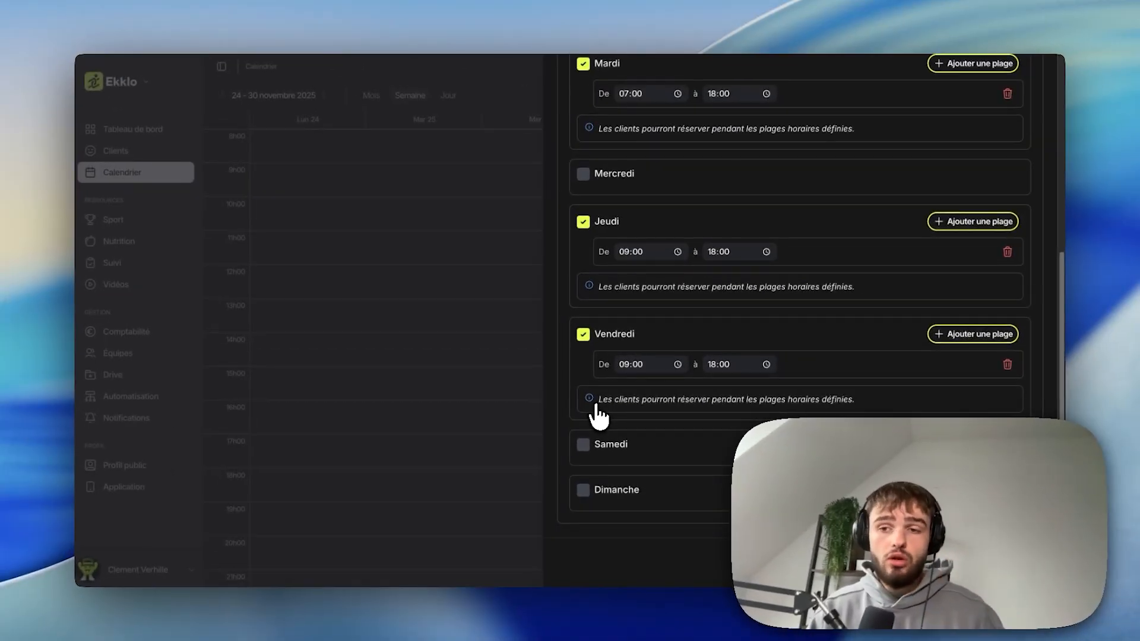
scroll(596, 415, "up", 5)
left_click(653, 288)
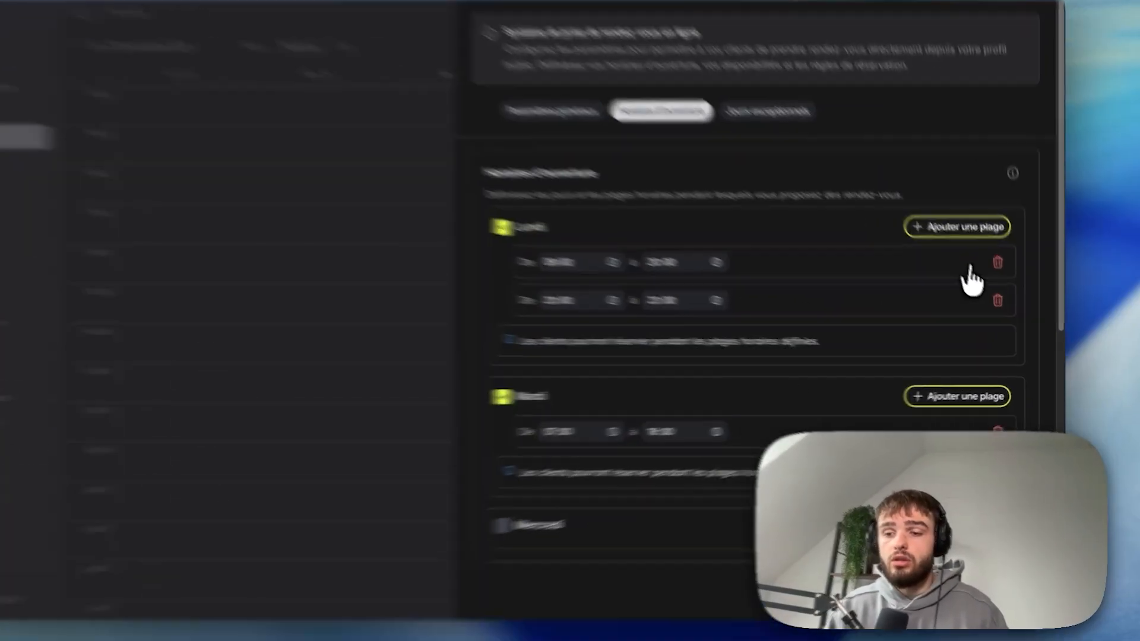
Remove Monday's 09:00–20:00 time range and add two ranges, 08:00–12:00 and 14:00–18:00
left_click(1008, 280)
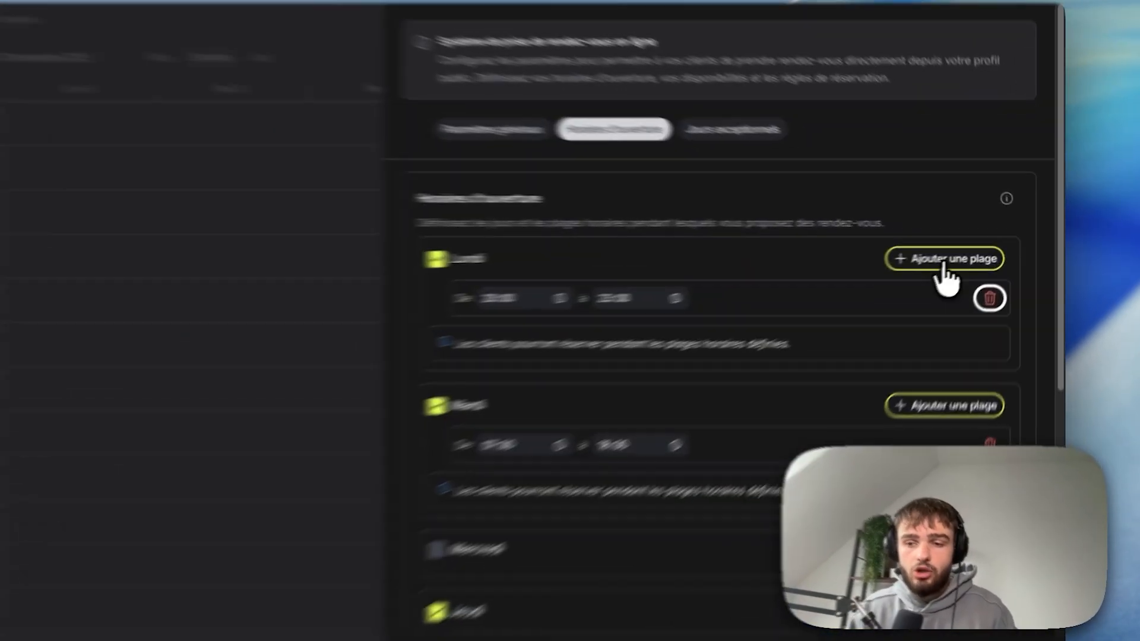
left_click(974, 250)
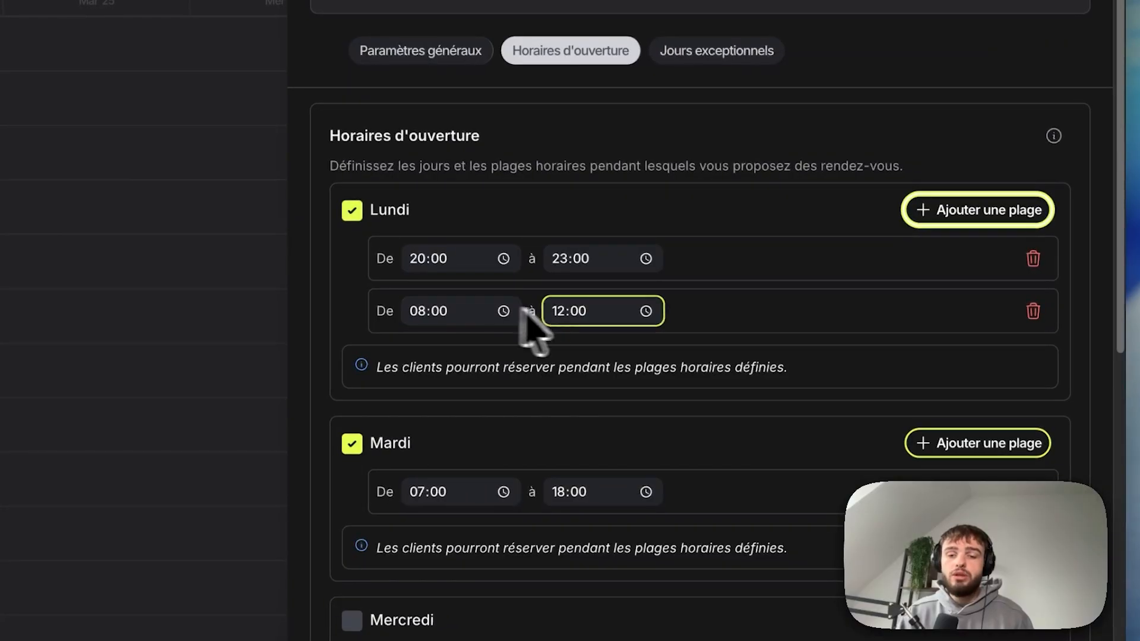
left_click(976, 209)
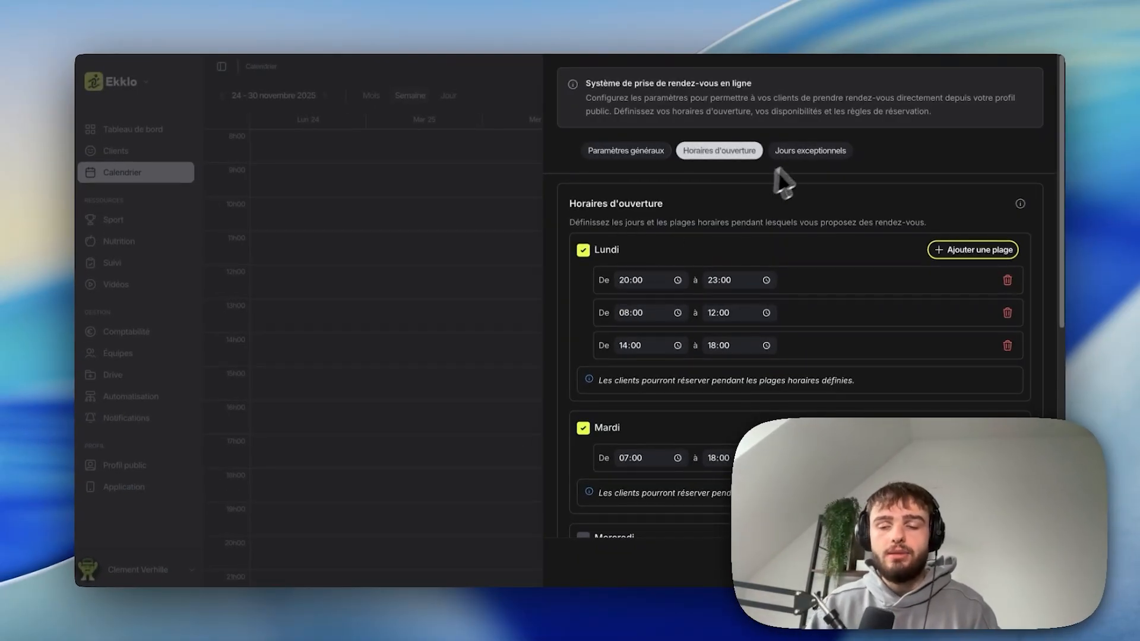
Start a new special day in the exceptional days and set its date to 07/12/2025
left_click(799, 151)
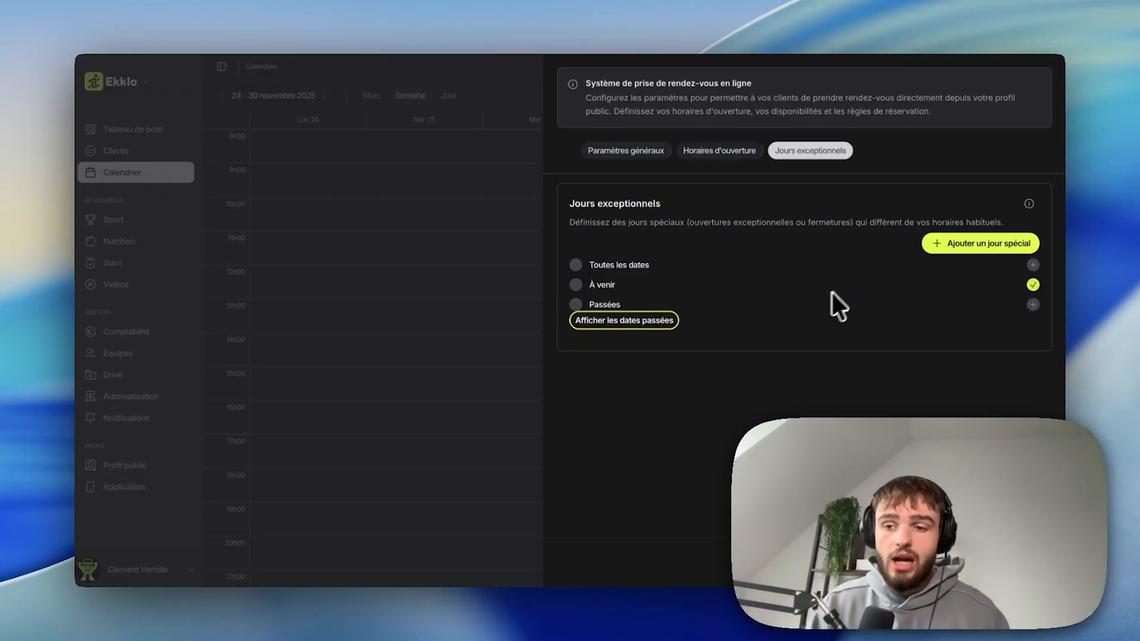
left_click(943, 245)
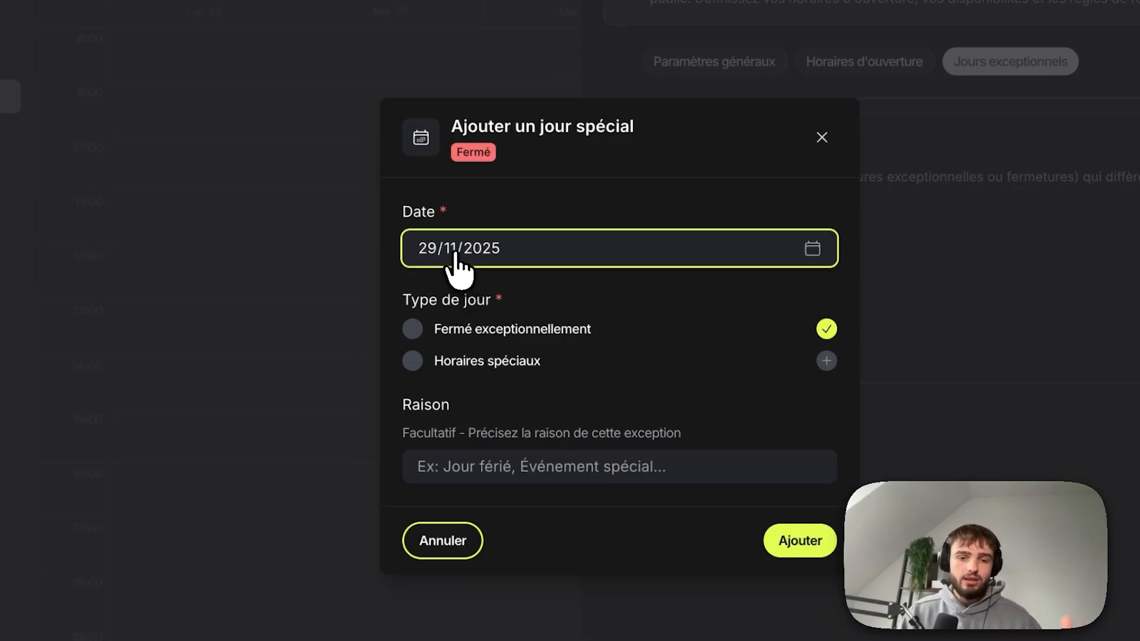
left_click(464, 271)
left_click(596, 472)
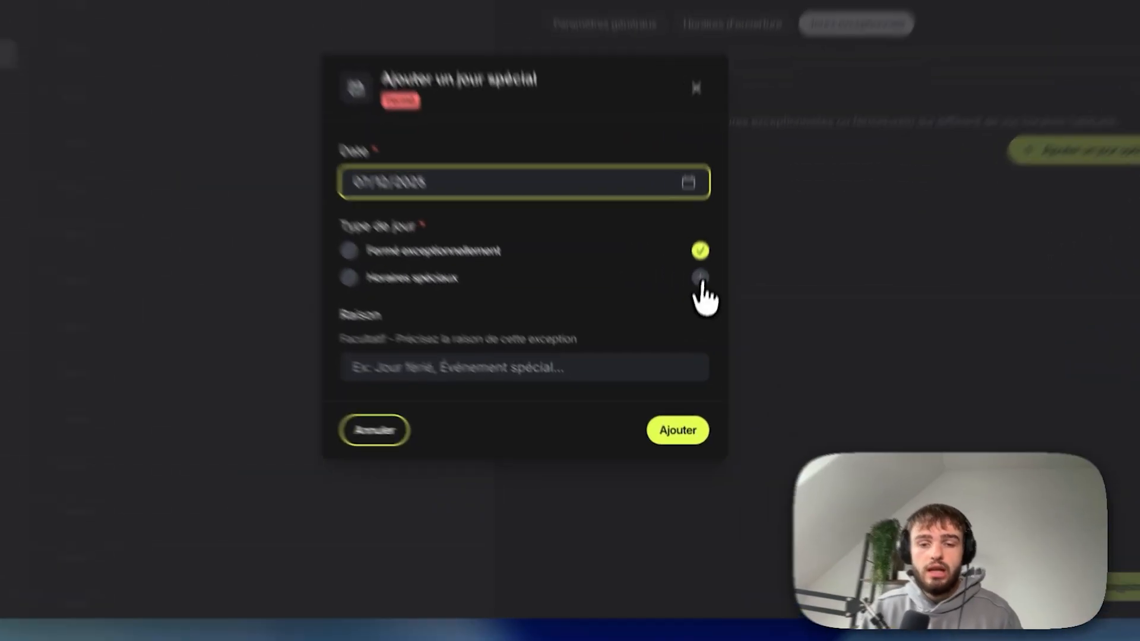
Try special hours for the day, switch it back to exceptionally closed without a reason, and add it
left_click(695, 336)
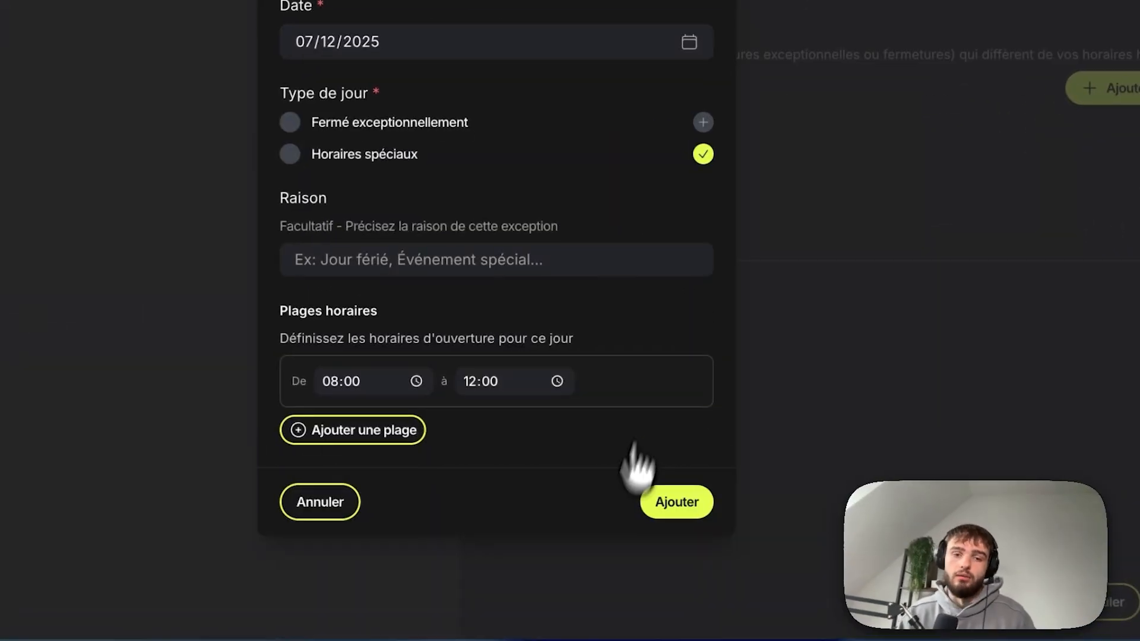
left_click(503, 266)
left_click(730, 200)
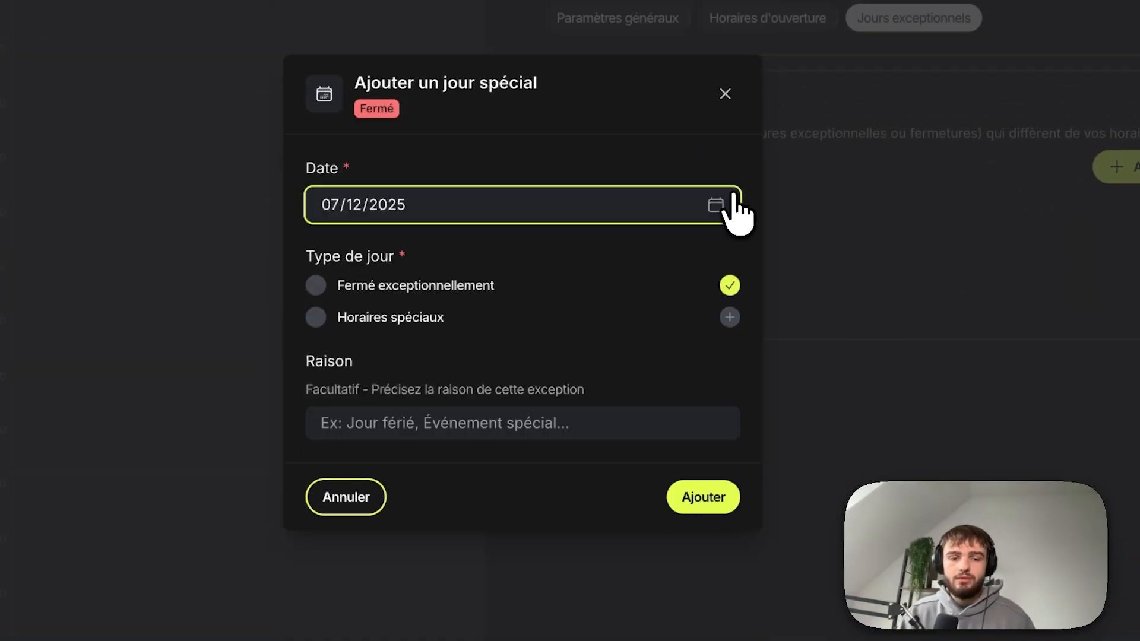
left_click(442, 423)
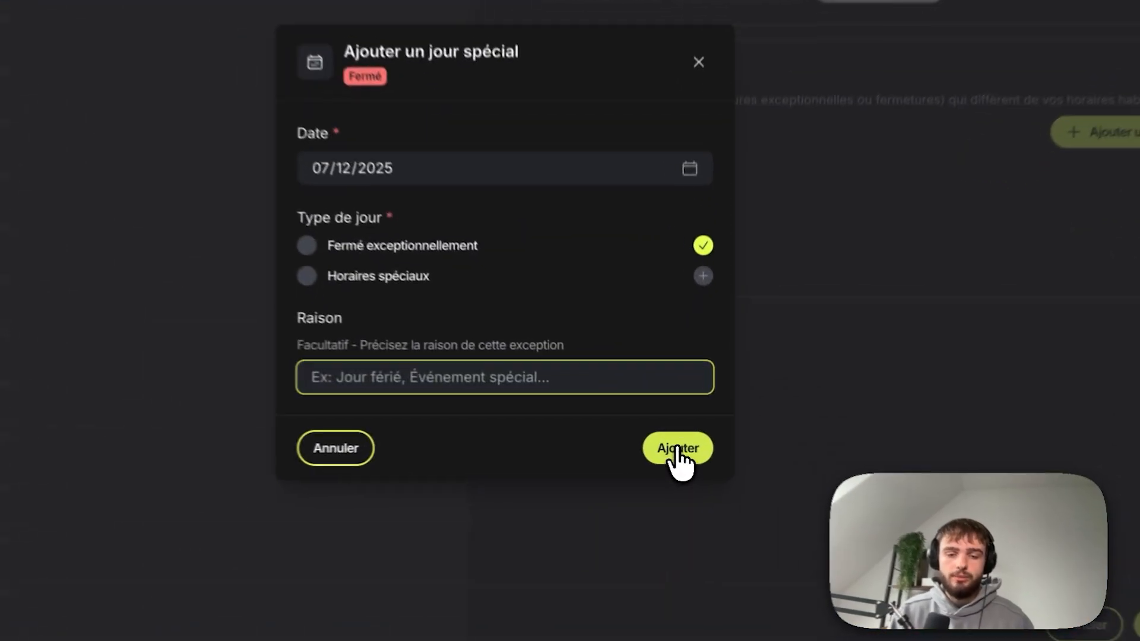
left_click(677, 450)
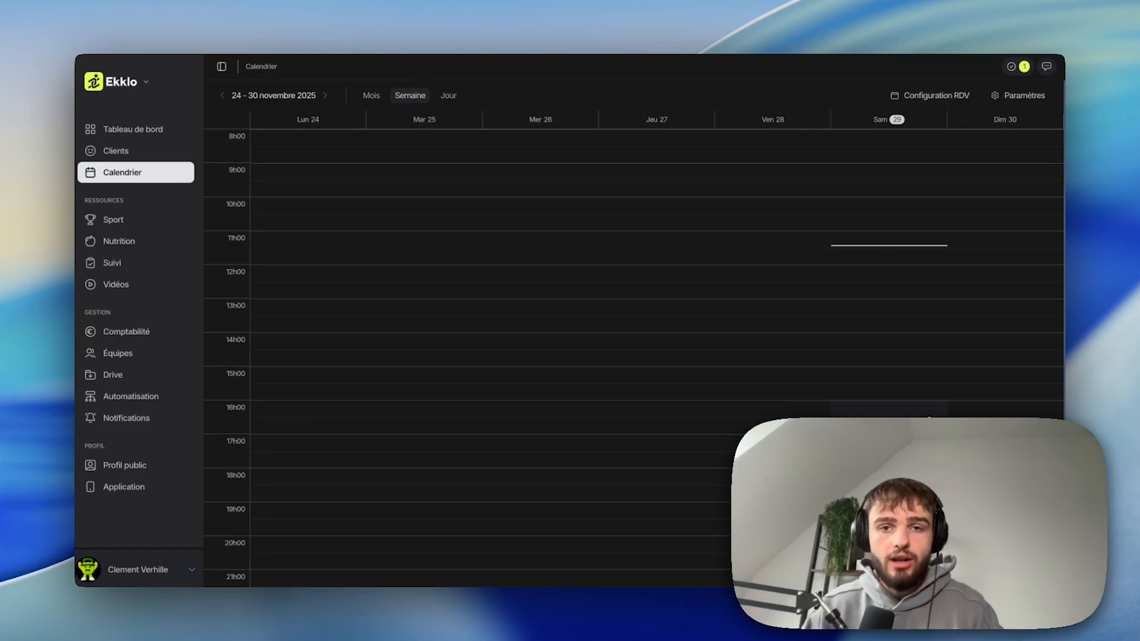
left_click(996, 97)
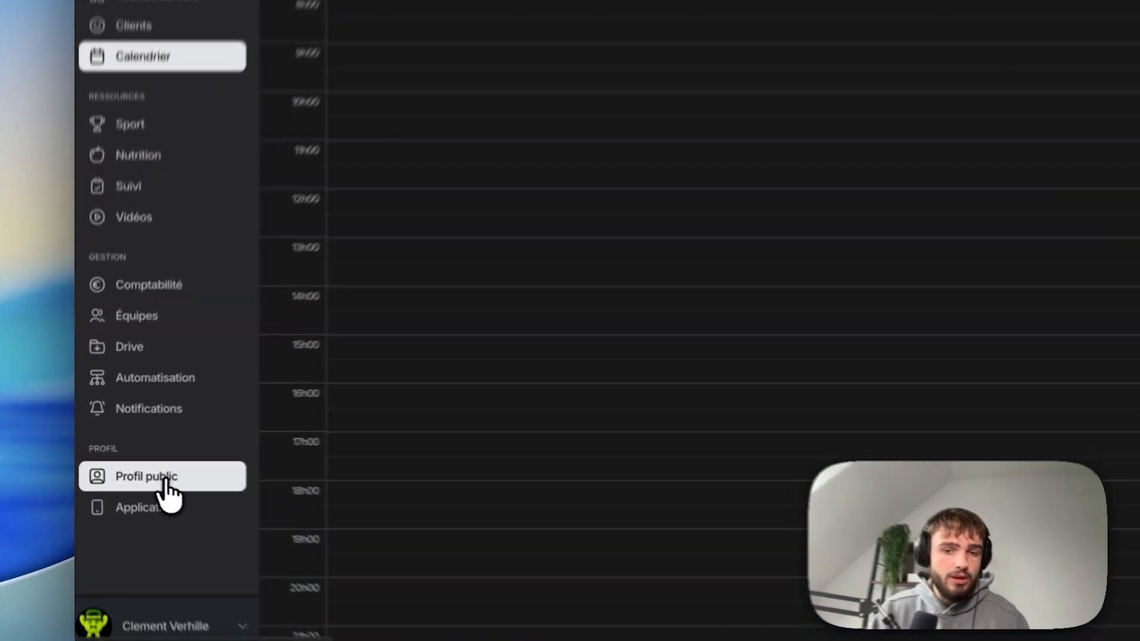
Start a new service in the public profile's Prestations and name it "Prise de rendez-vous coaching en présentiel"
left_click(141, 468)
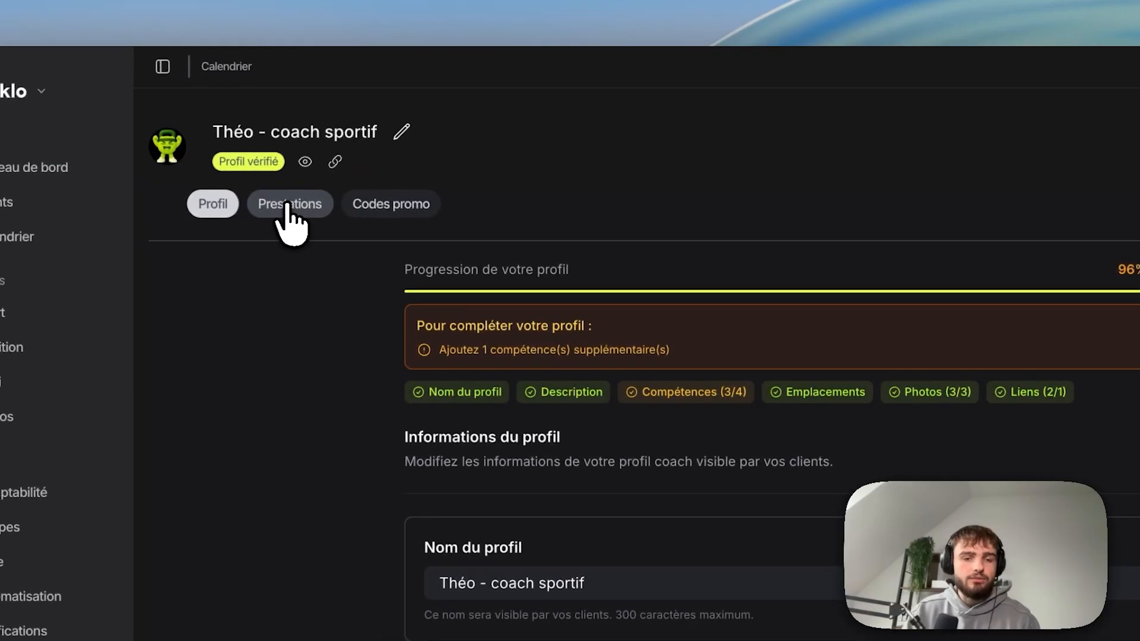
left_click(285, 204)
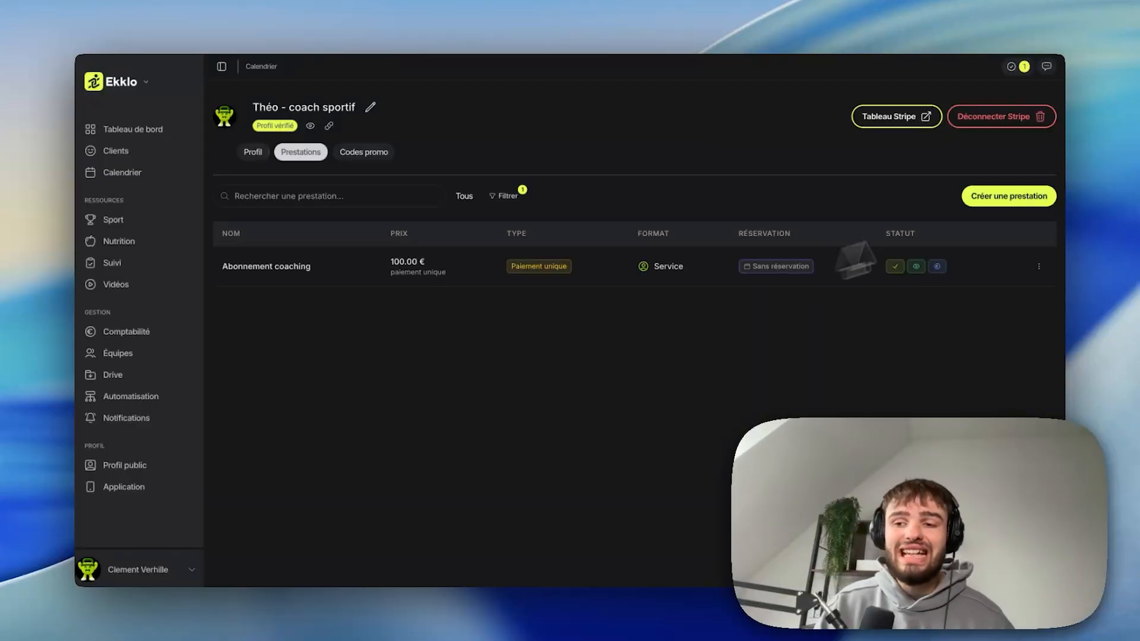
left_click(1009, 196)
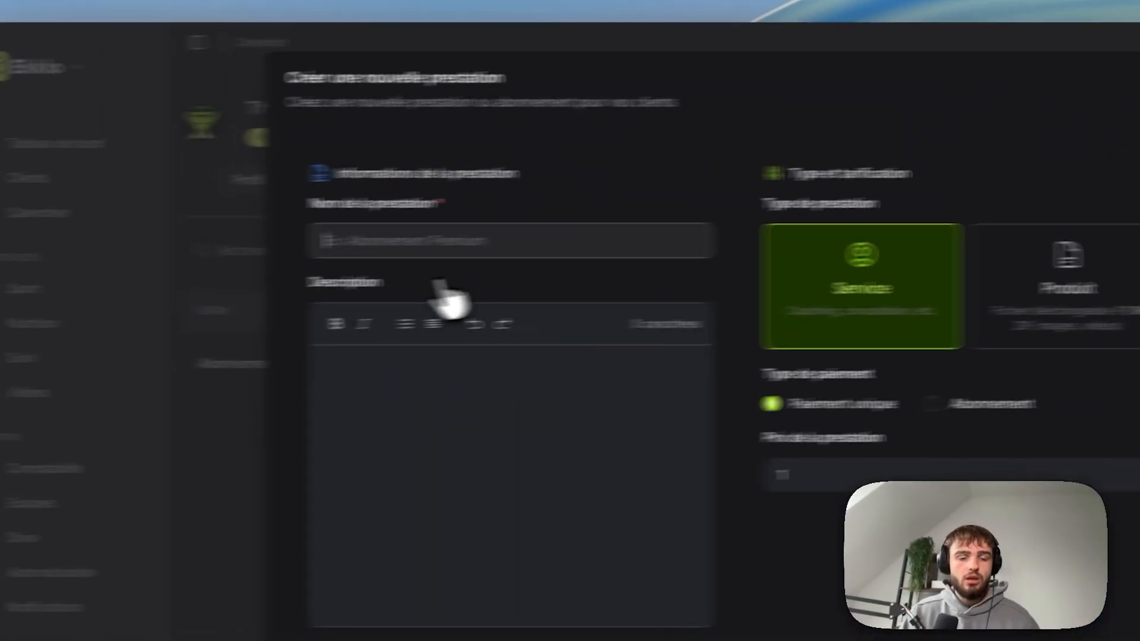
type("Pr")
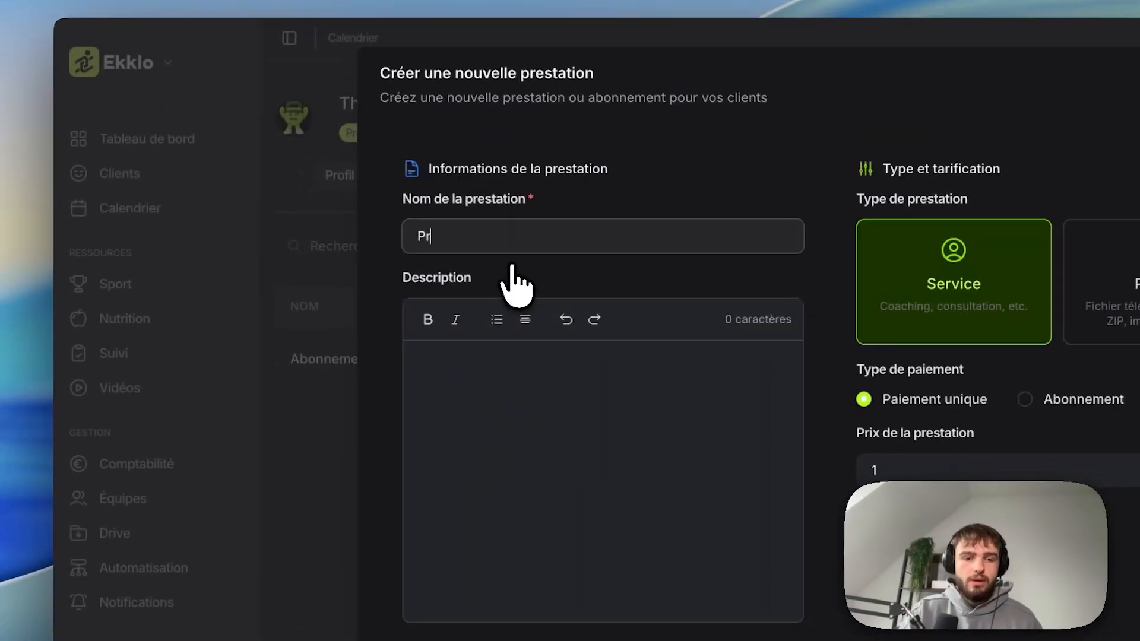
type("ise de rendez-vous coaching en")
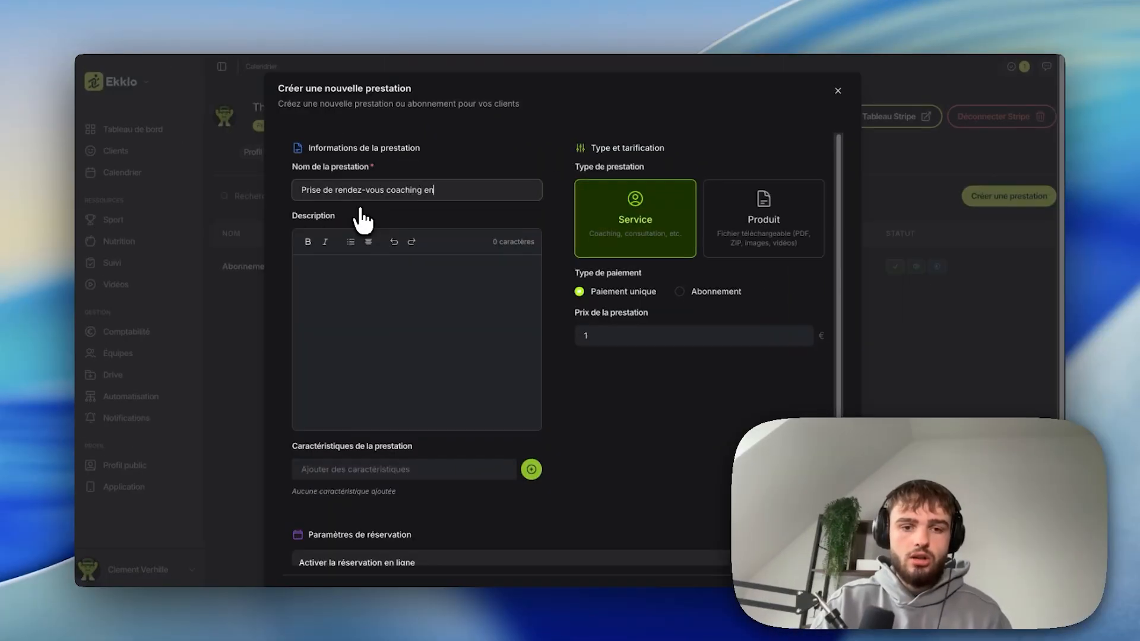
type(" présentiel")
left_click(350, 295)
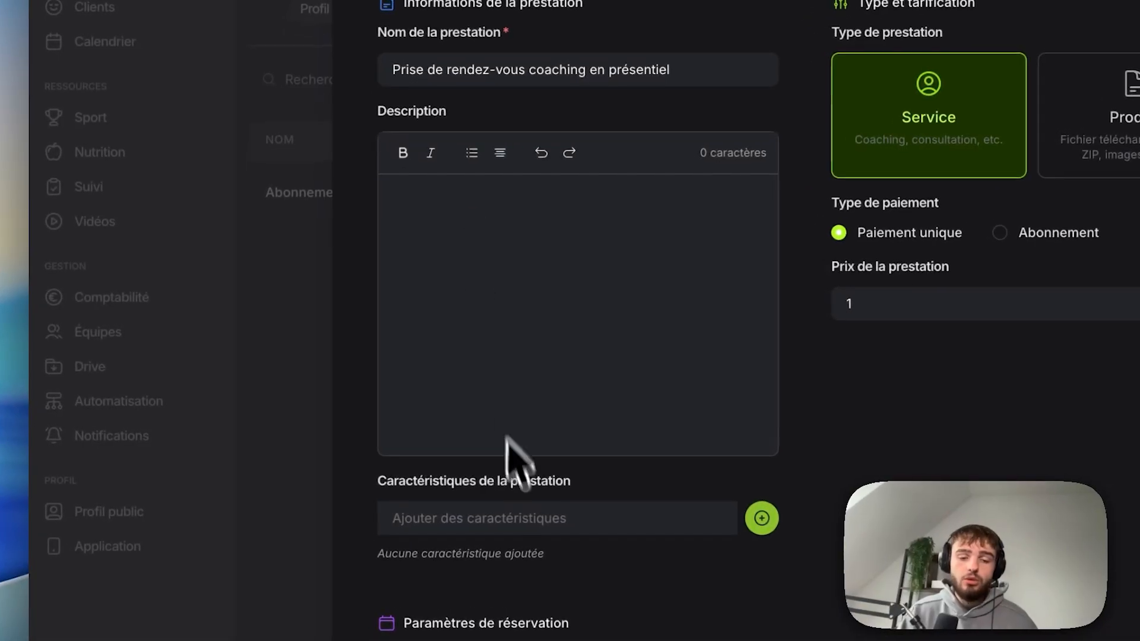
Add the characteristic "coaching individuel" to the service and set its price to 10 €
left_click(382, 469)
type("co")
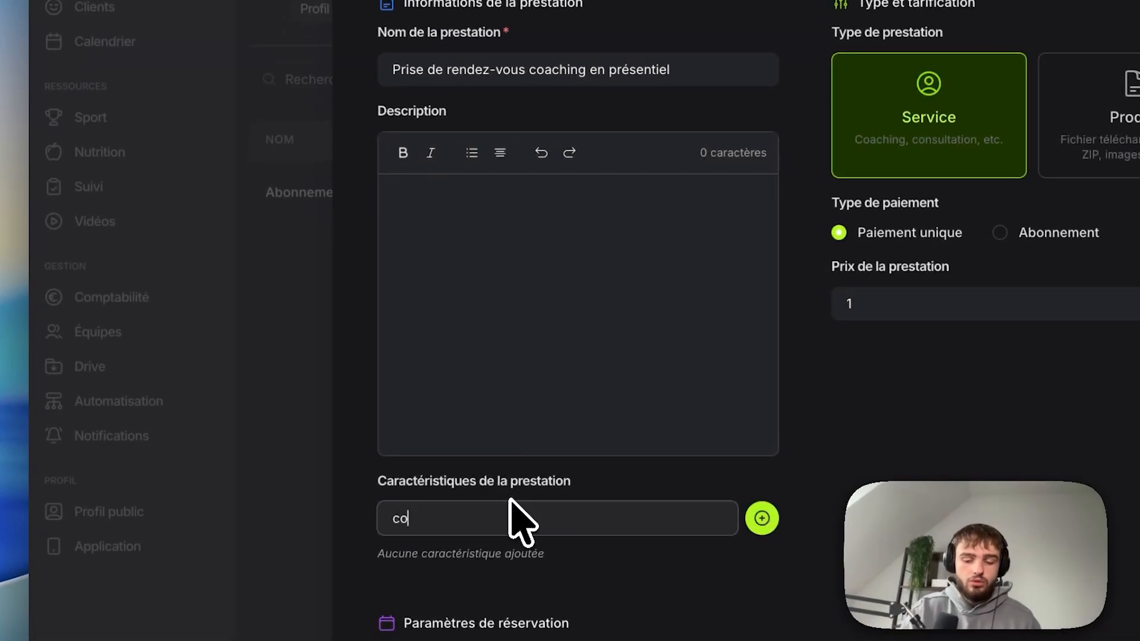
type("aching individuel")
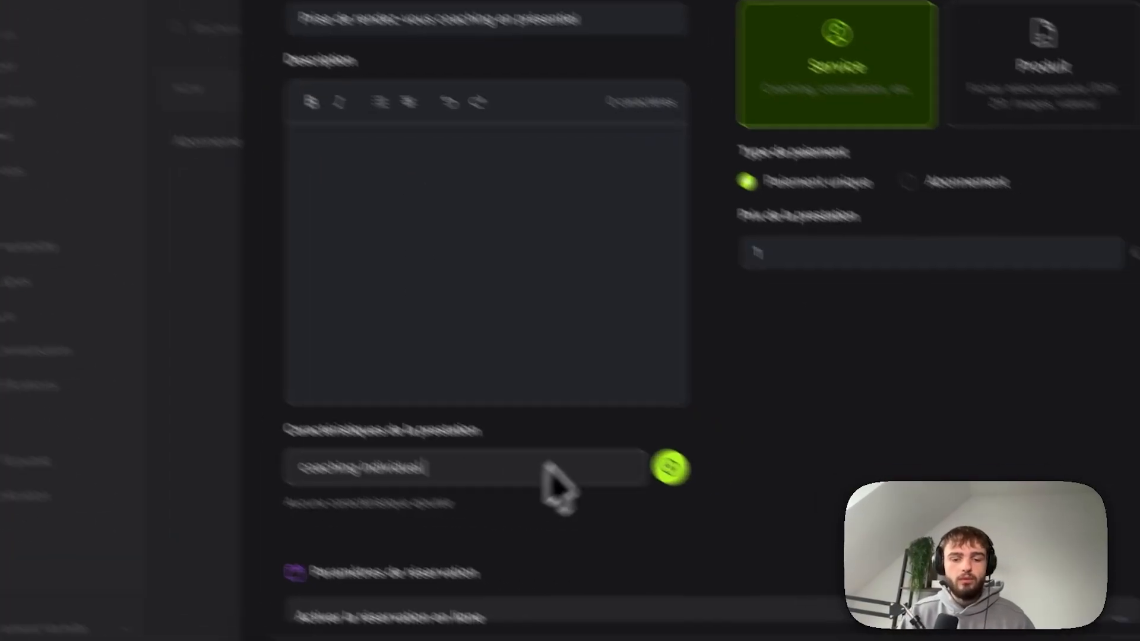
left_click(761, 518)
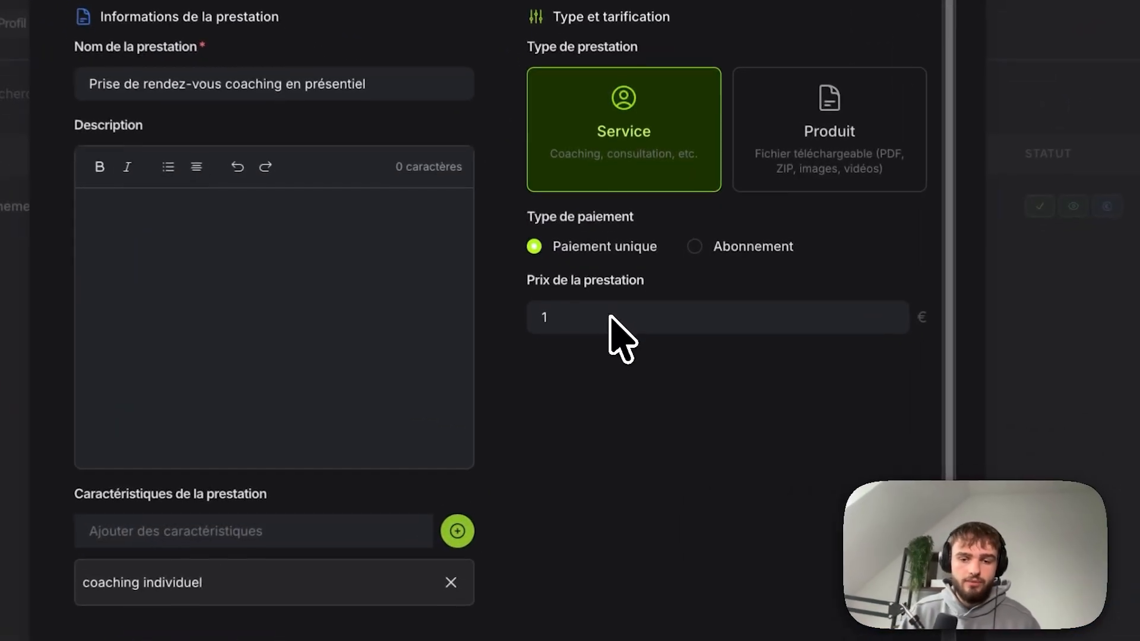
left_click(615, 325)
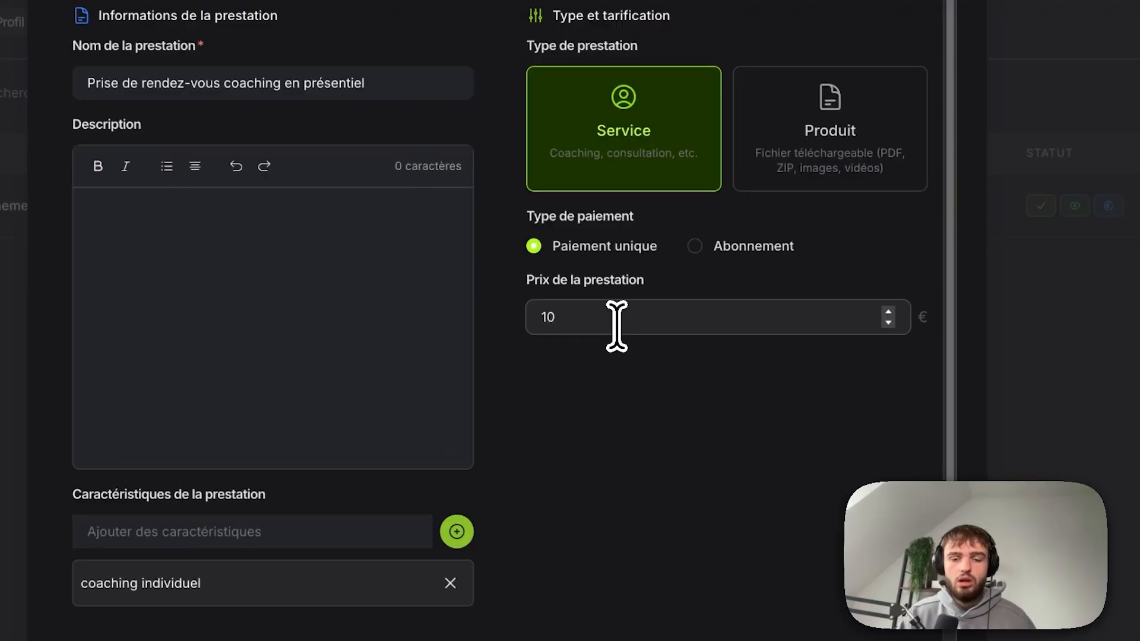
Enable online booking for the new service and go to the address of the on-site location
scroll(593, 344, "down", 3)
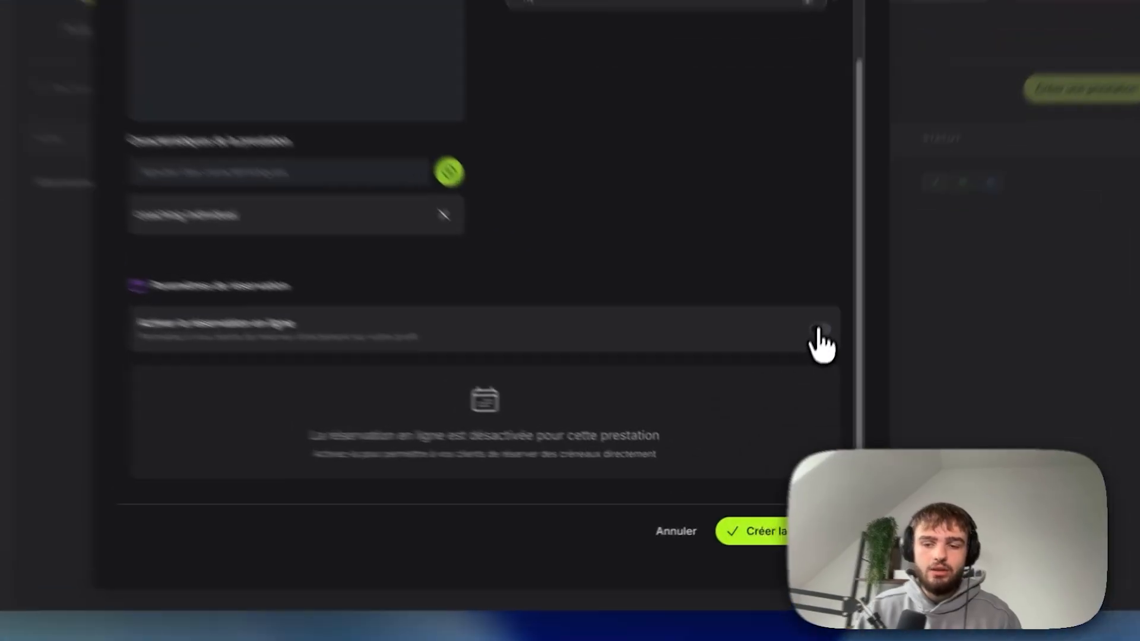
left_click(810, 378)
scroll(677, 267, "down", 5)
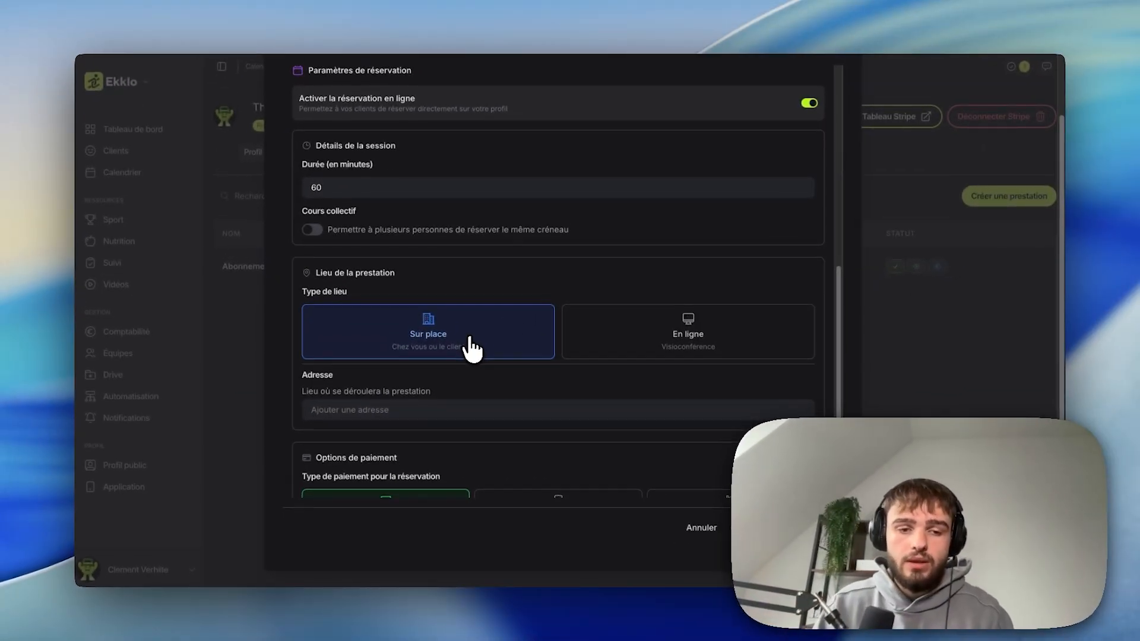
scroll(472, 343, "down", 1)
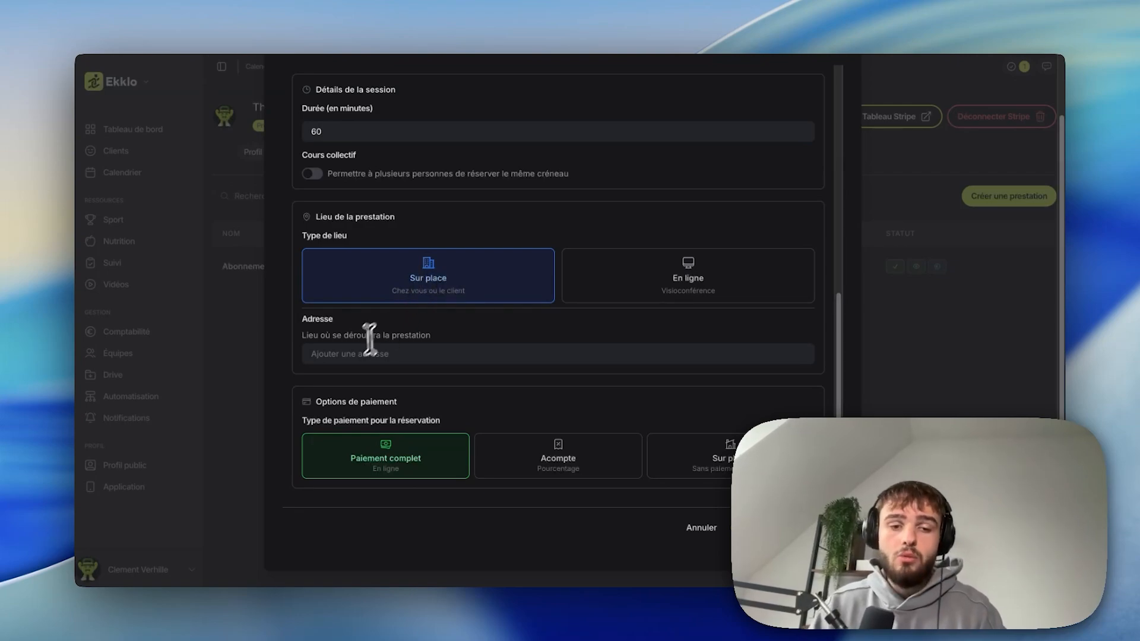
left_click(355, 354)
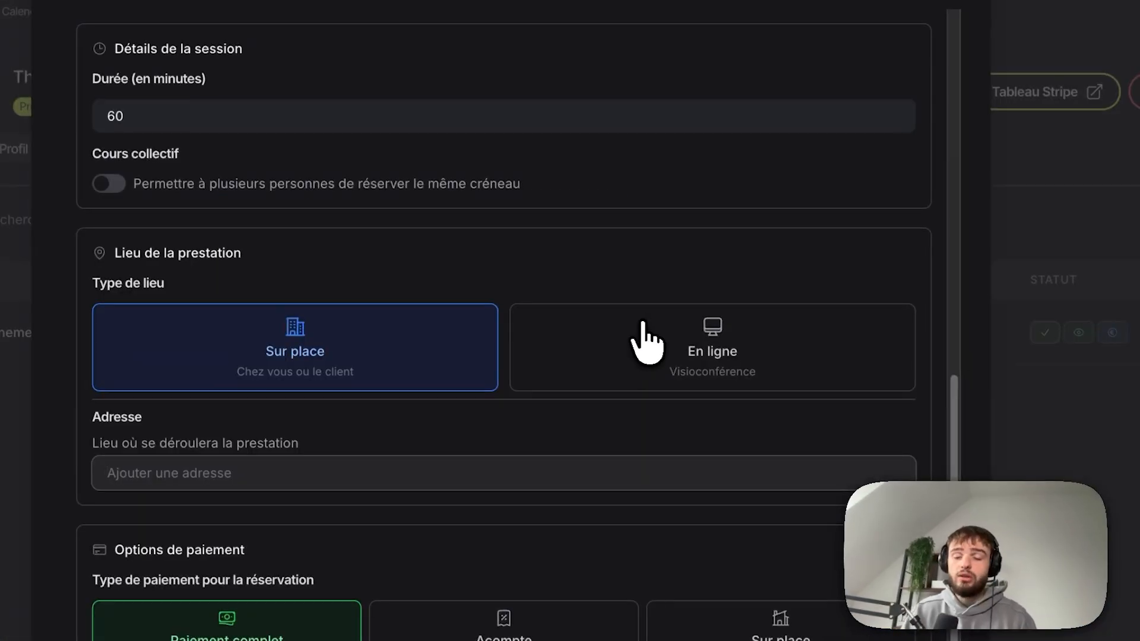
Try the online location type (En ligne) with automatic Google Meet, and switch the location back to Sur place
left_click(639, 327)
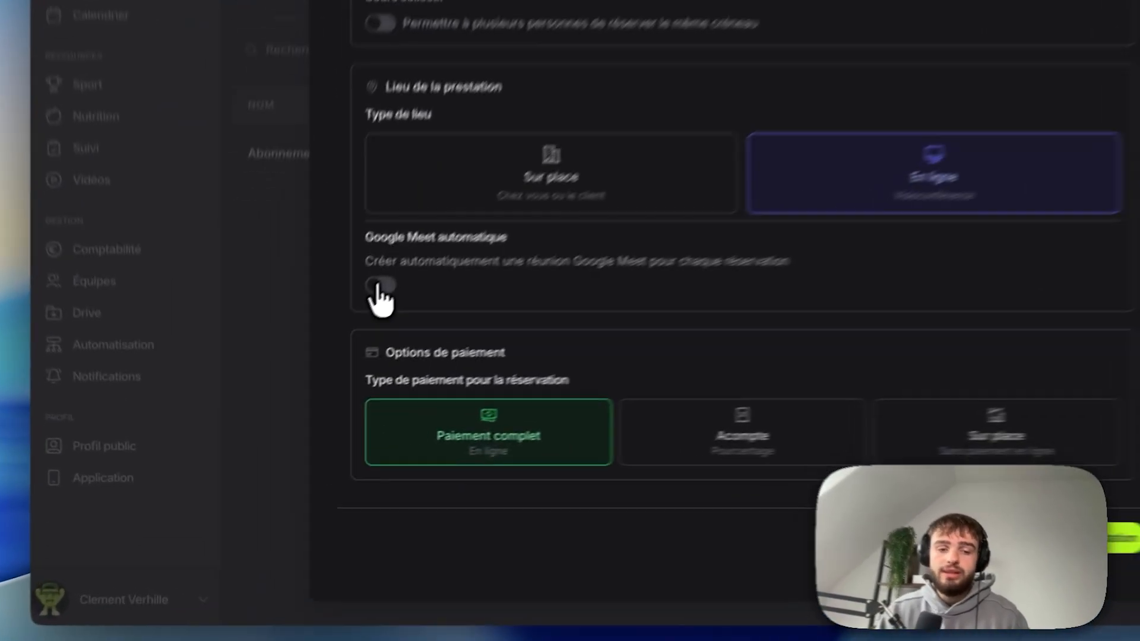
left_click(312, 356)
left_click(564, 175)
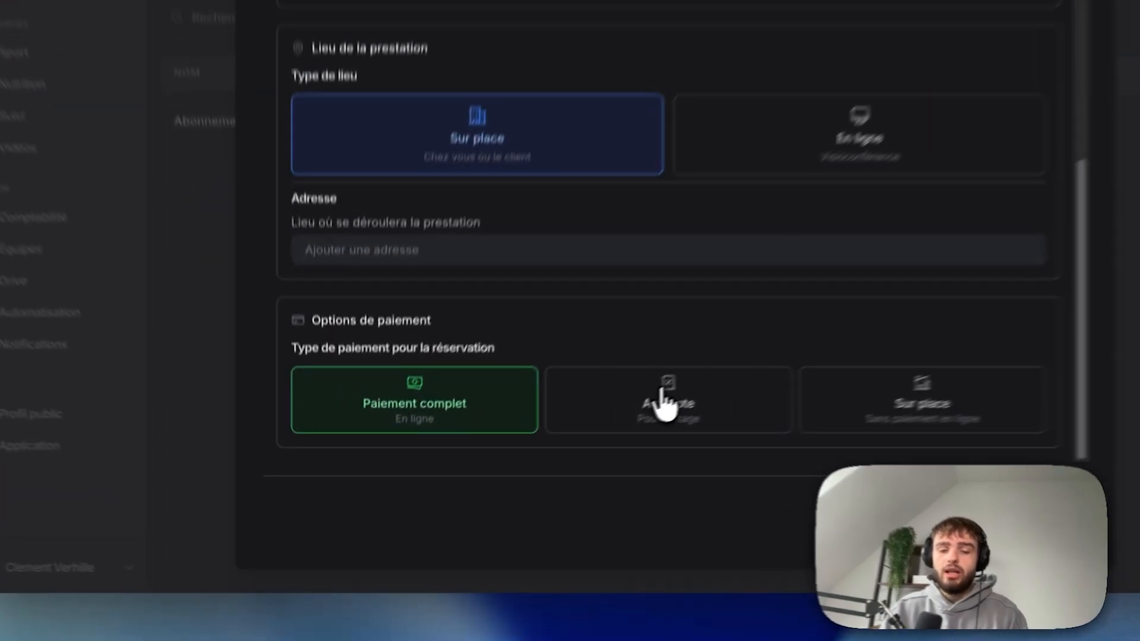
Try the deposit option (Acompte), choose on-site payment (Sur place) for the booking, and create the service
left_click(567, 456)
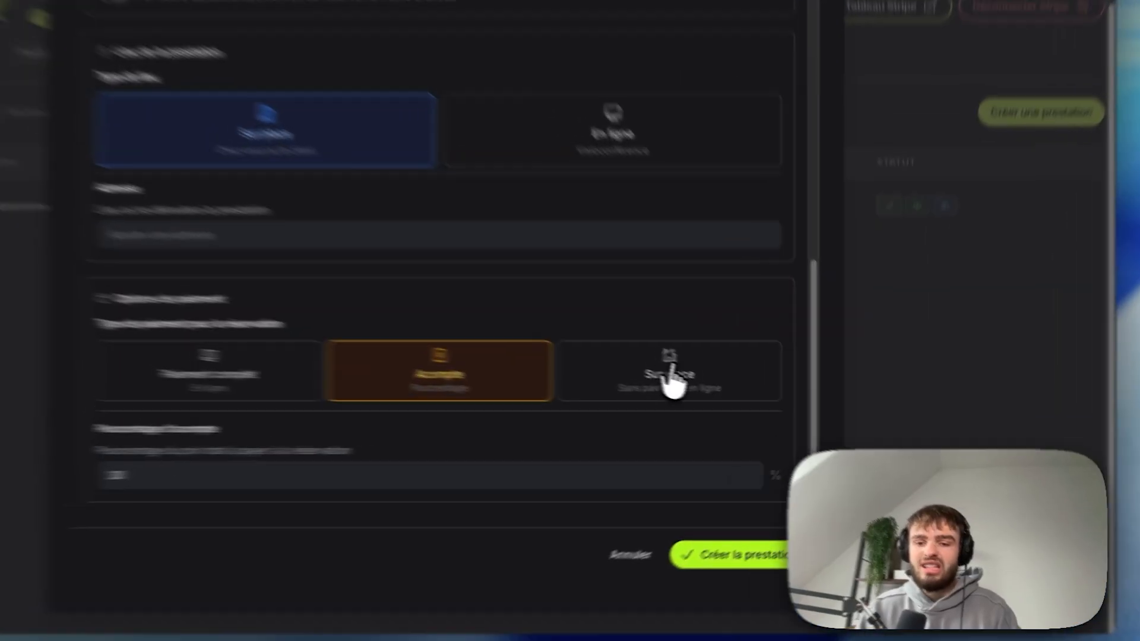
left_click(729, 395)
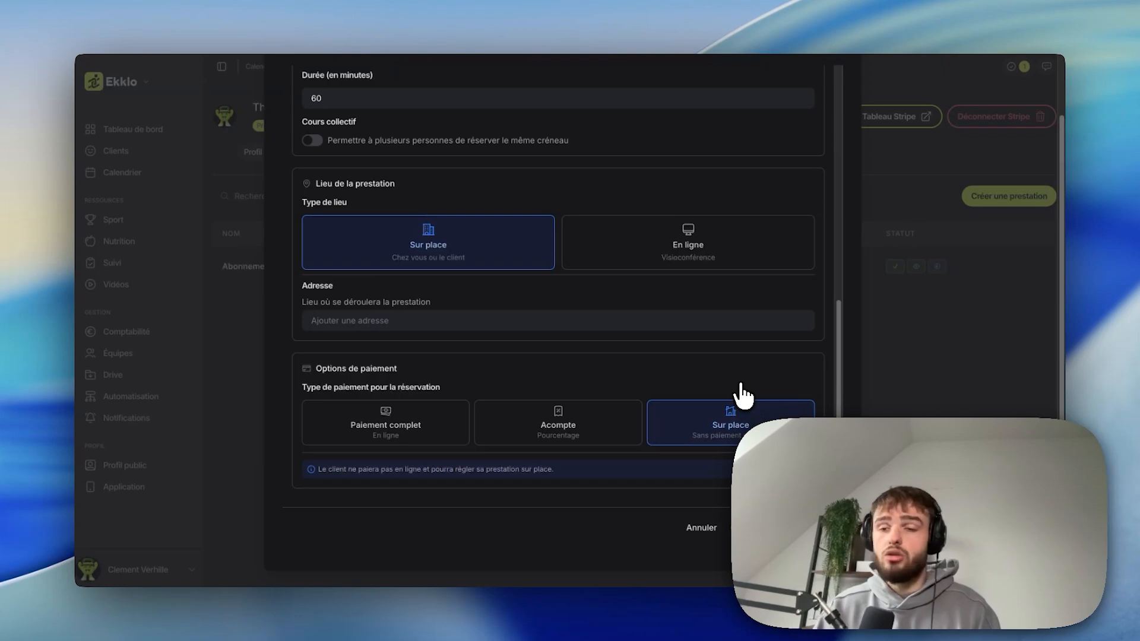
scroll(594, 371, "up", 2)
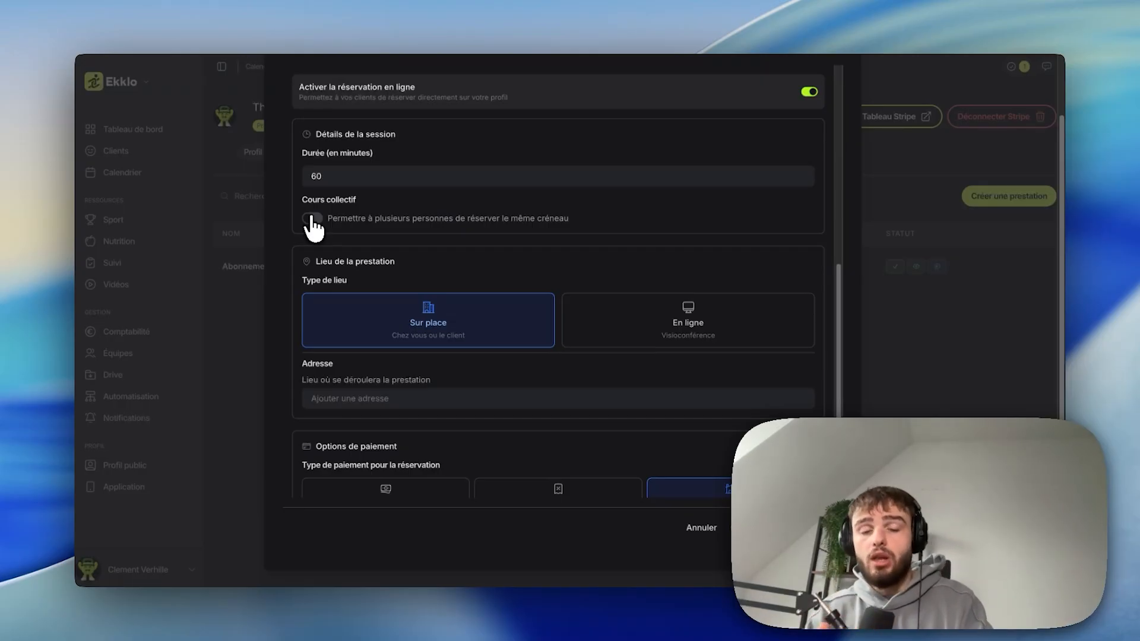
key("shift+Tab")
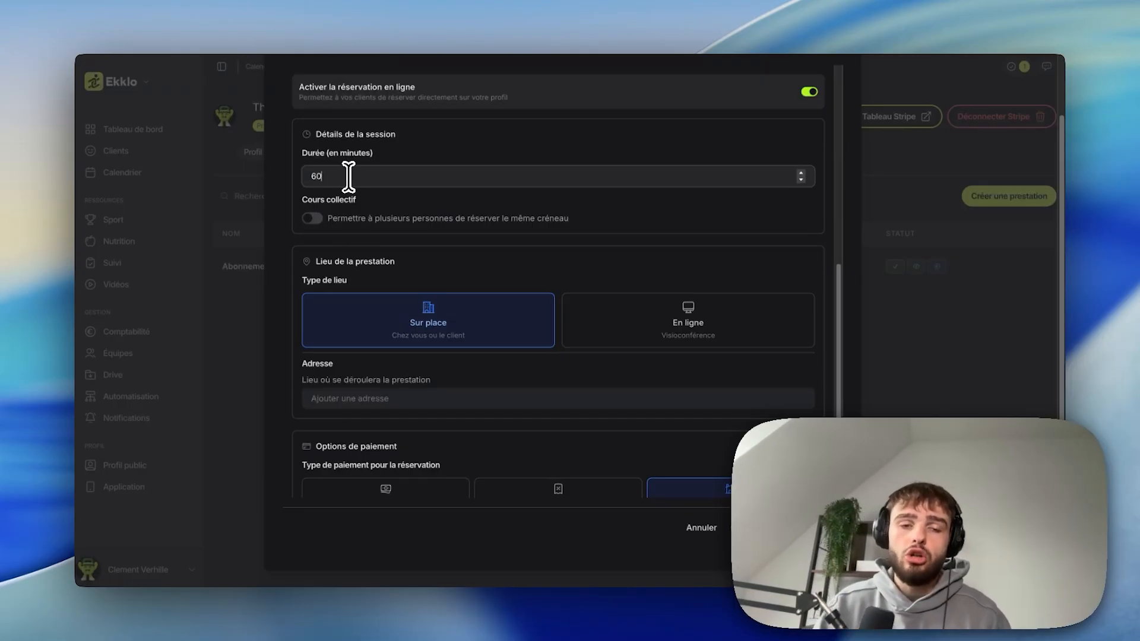
scroll(501, 318, "up", 1)
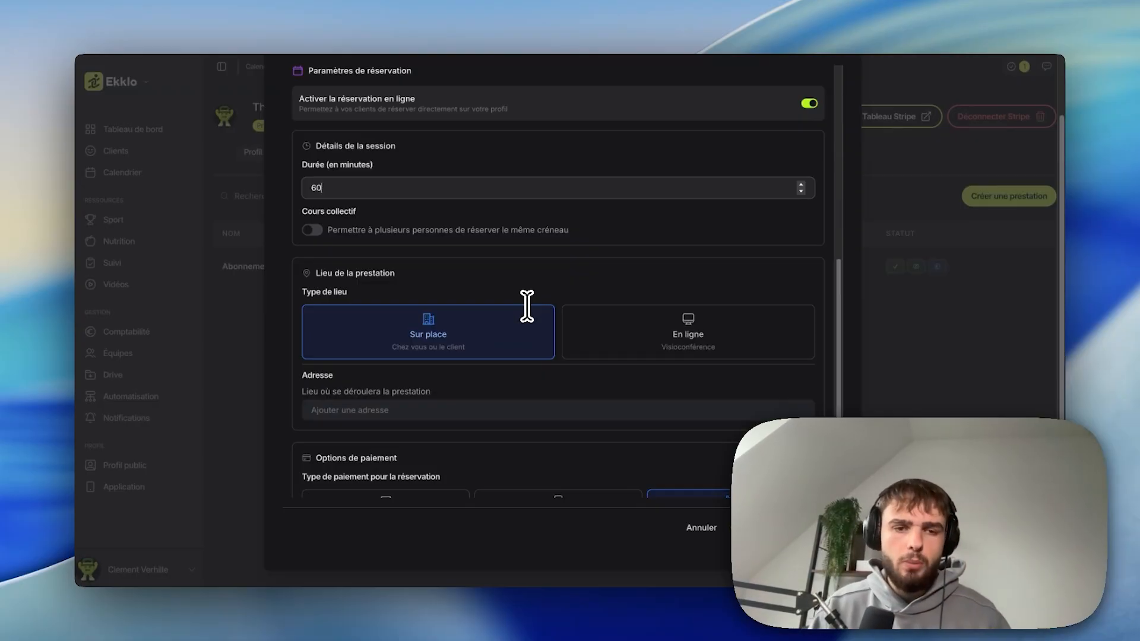
scroll(440, 198, "down", 3)
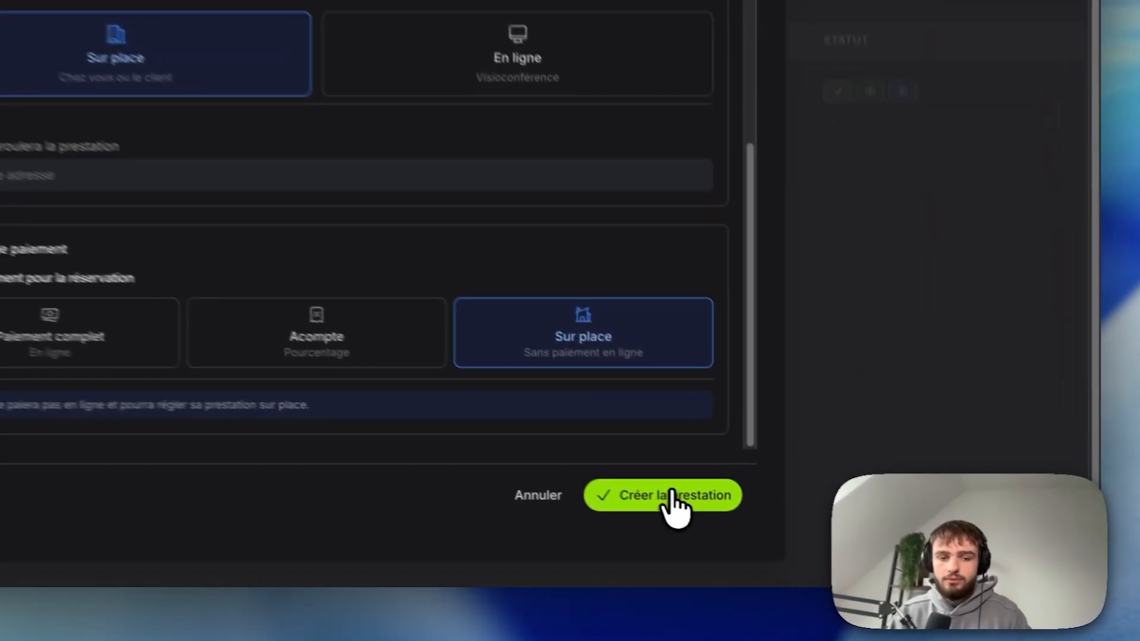
left_click(784, 530)
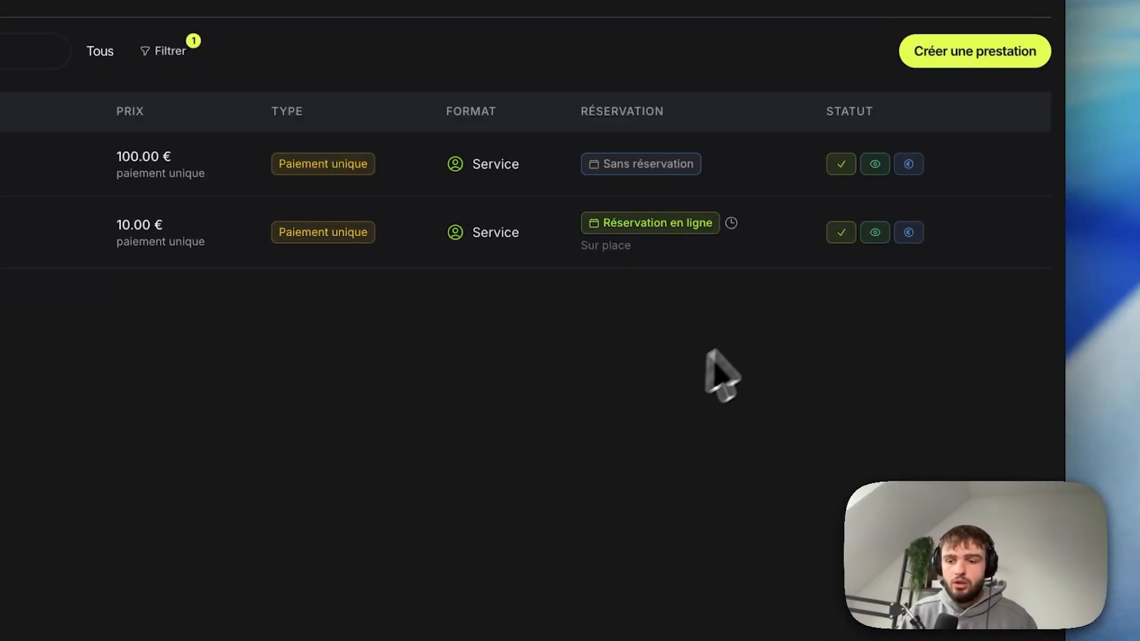
On the coach's public profile, choose the 60-minute, 1 € service "programme COACHING ETUDIANT" for booking
left_click(1023, 232)
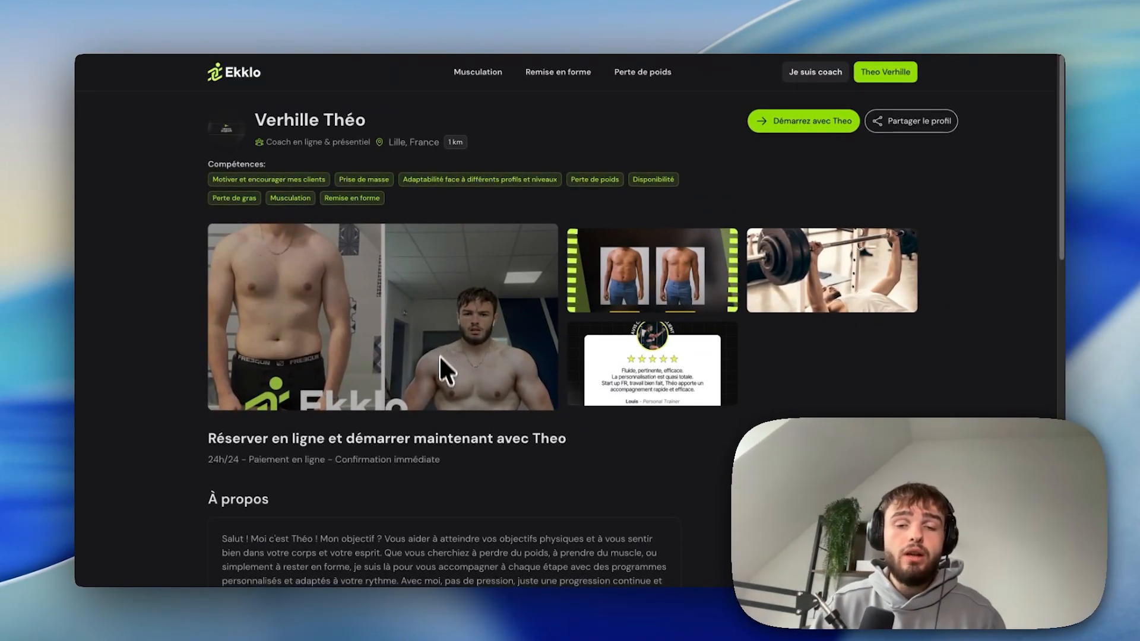
scroll(436, 406, "down", 9)
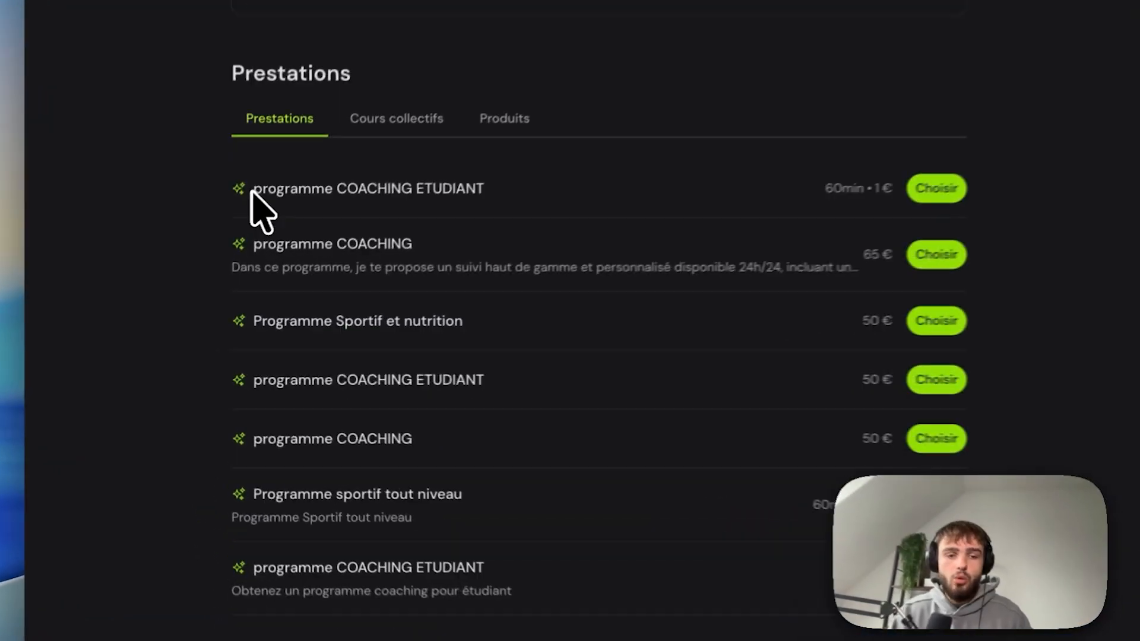
left_click_drag(223, 257, 358, 257)
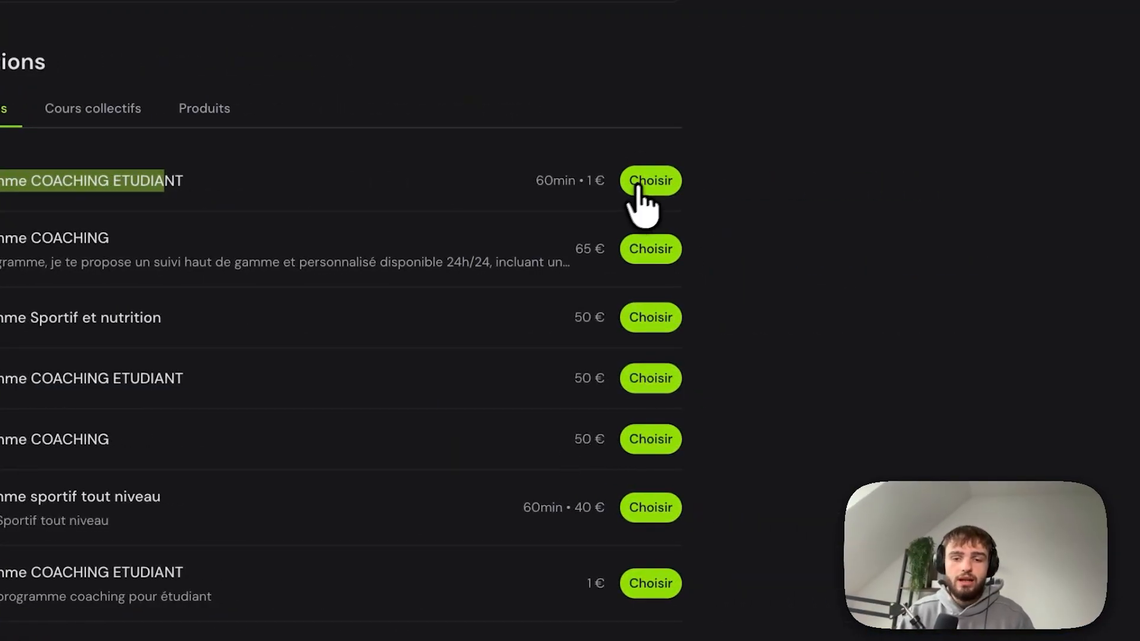
left_click(652, 182)
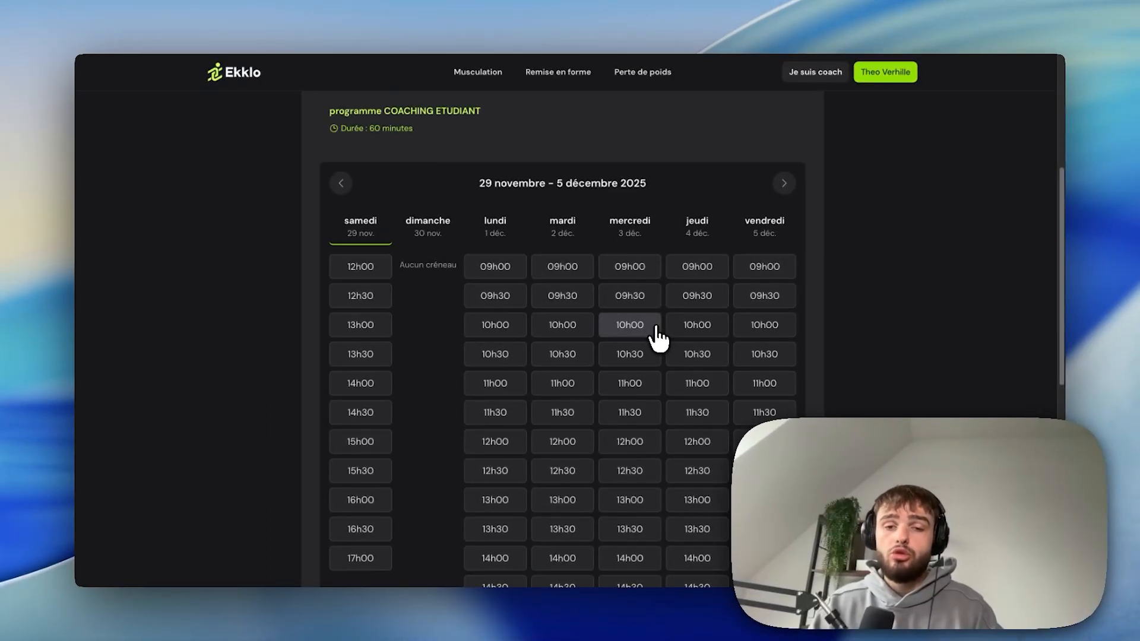
Select the 12h00 slot on Saturday 29 November 2025 and confirm the booking with on-site payment
scroll(646, 345, "up", 2)
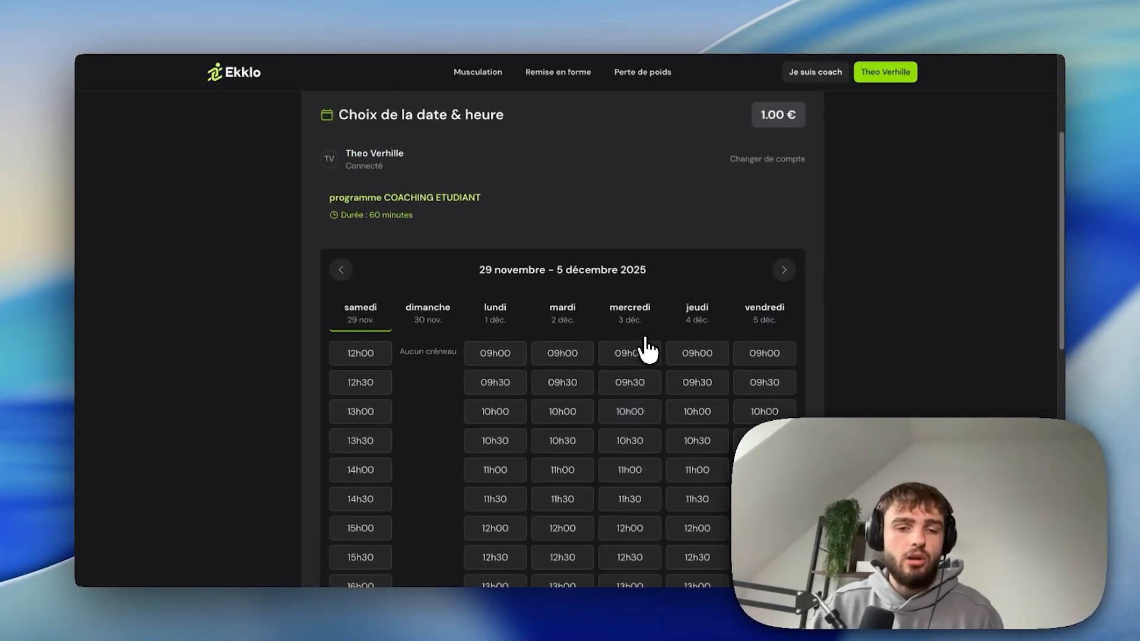
scroll(646, 344, "down", 1)
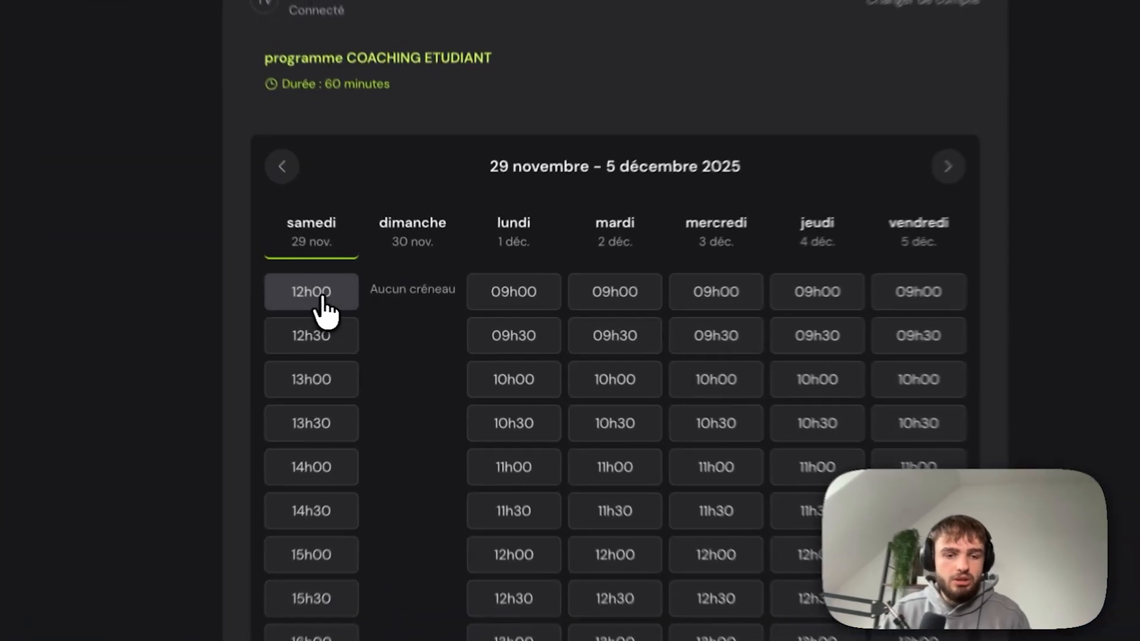
left_click(321, 297)
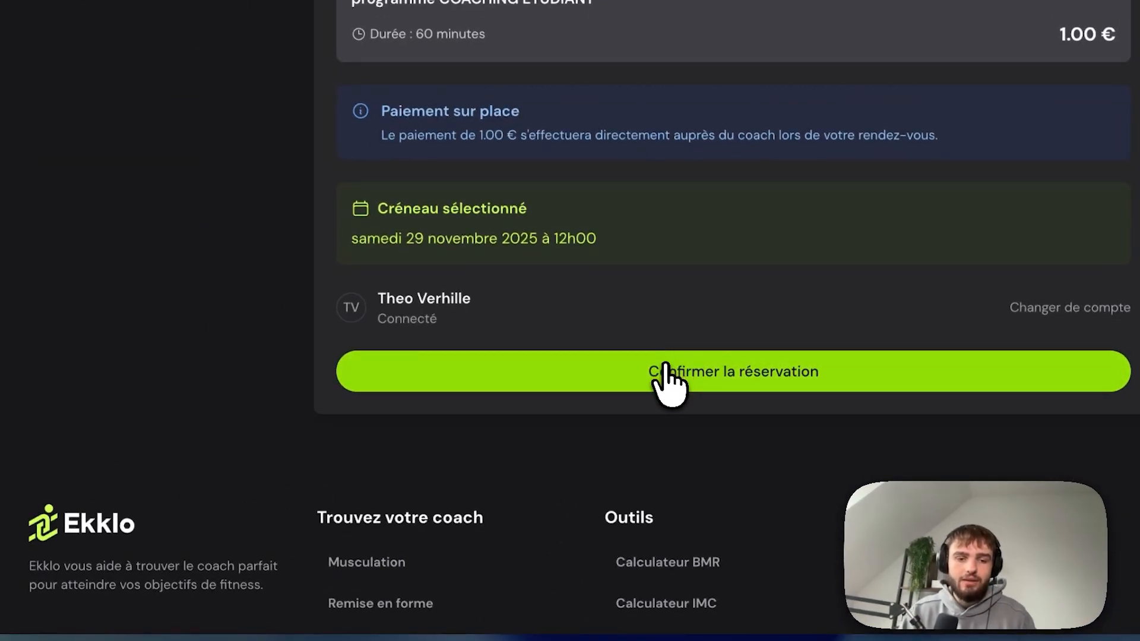
left_click(668, 378)
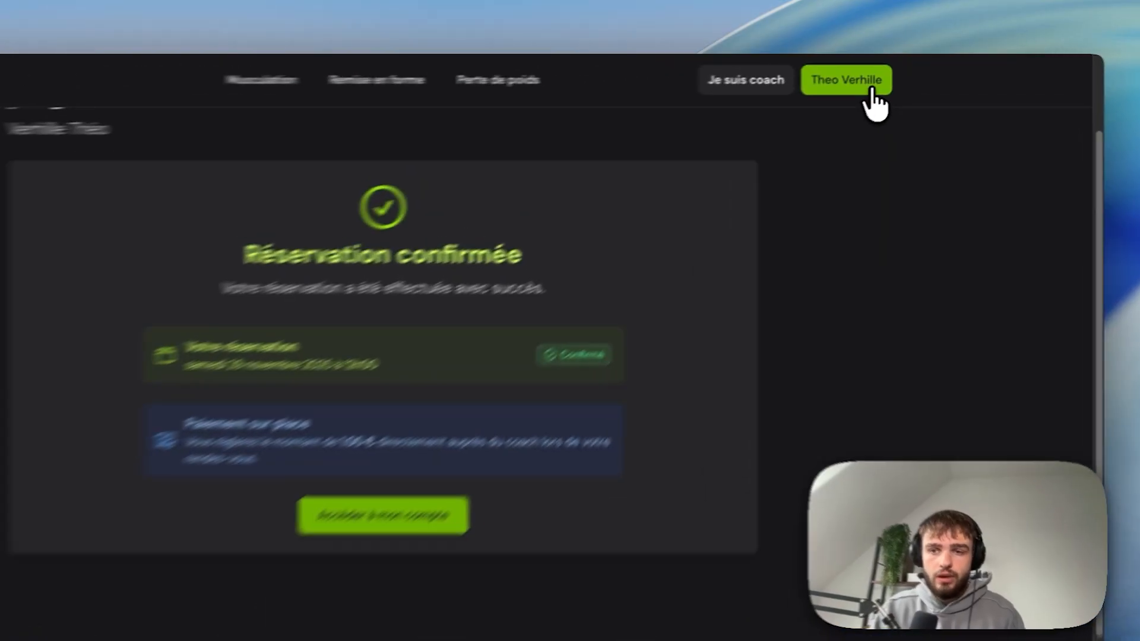
Return to the coach's account and show the calendar in weekly view (Semaine)
left_click(885, 71)
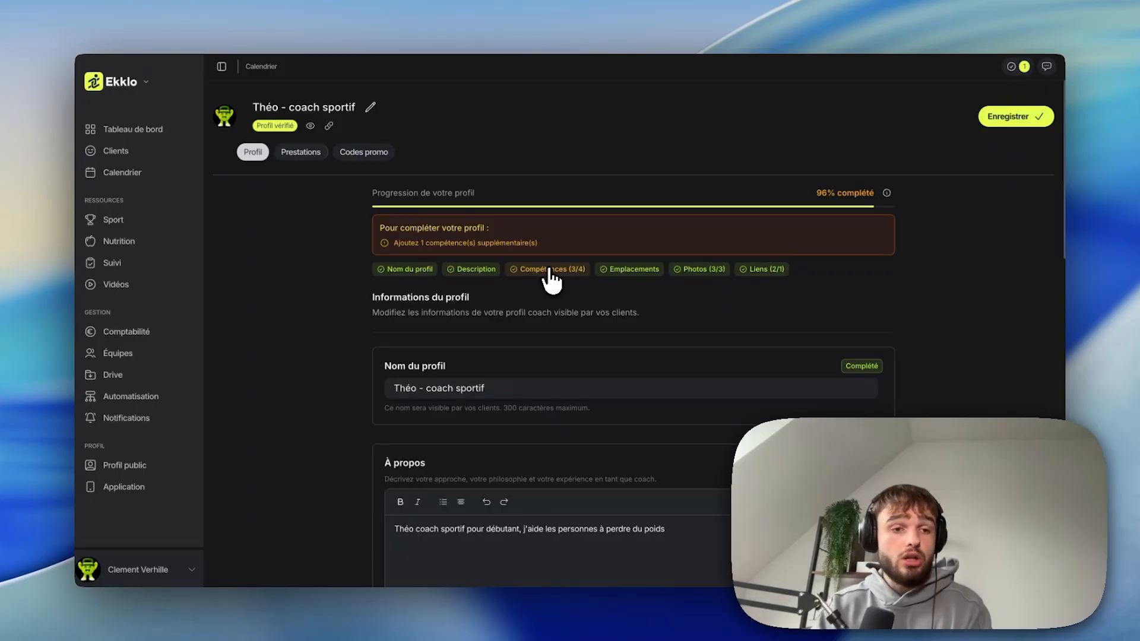
left_click(121, 172)
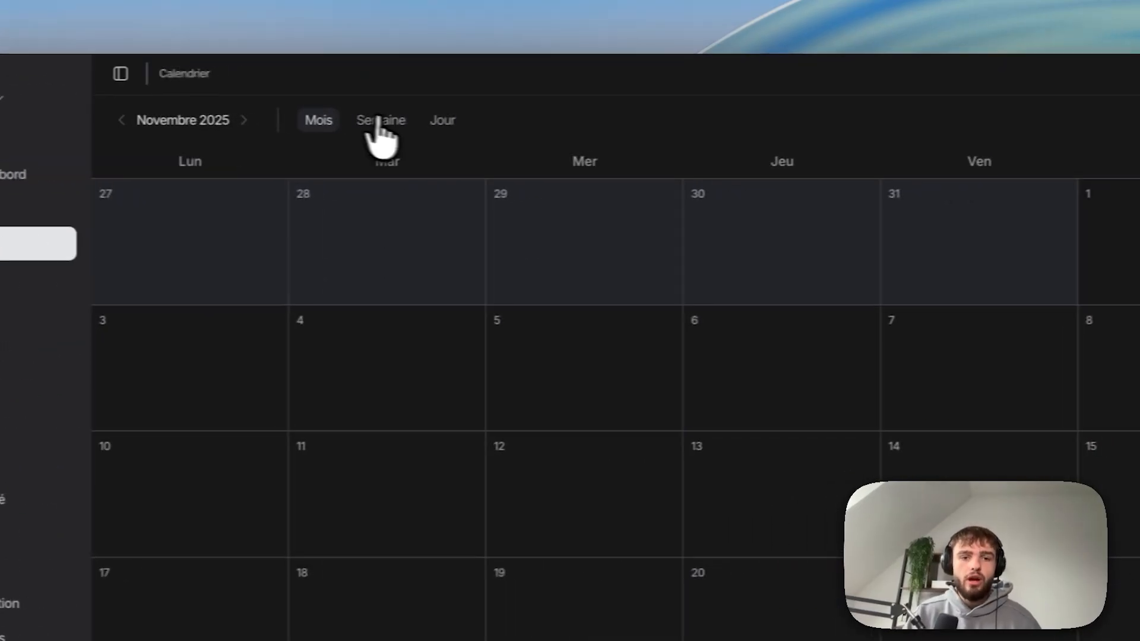
left_click(378, 121)
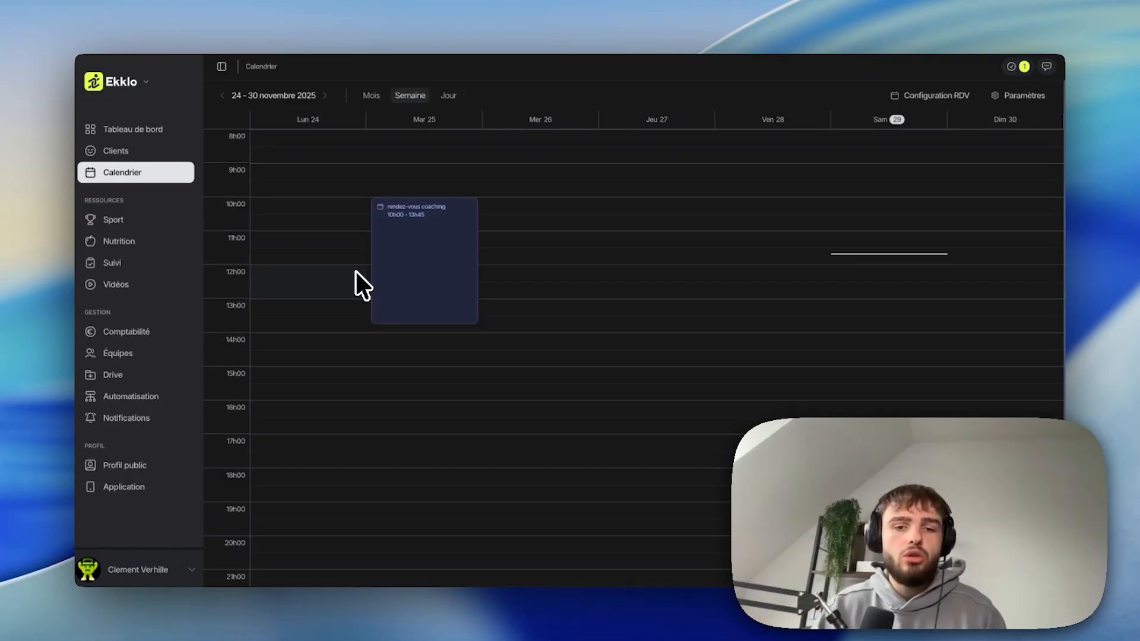
Create a Rendez-vous event on Thursday 27 November 2025 from 11:00 to 13:00, titled "Rendez-vous coaching"
left_click_drag(550, 218, 561, 259)
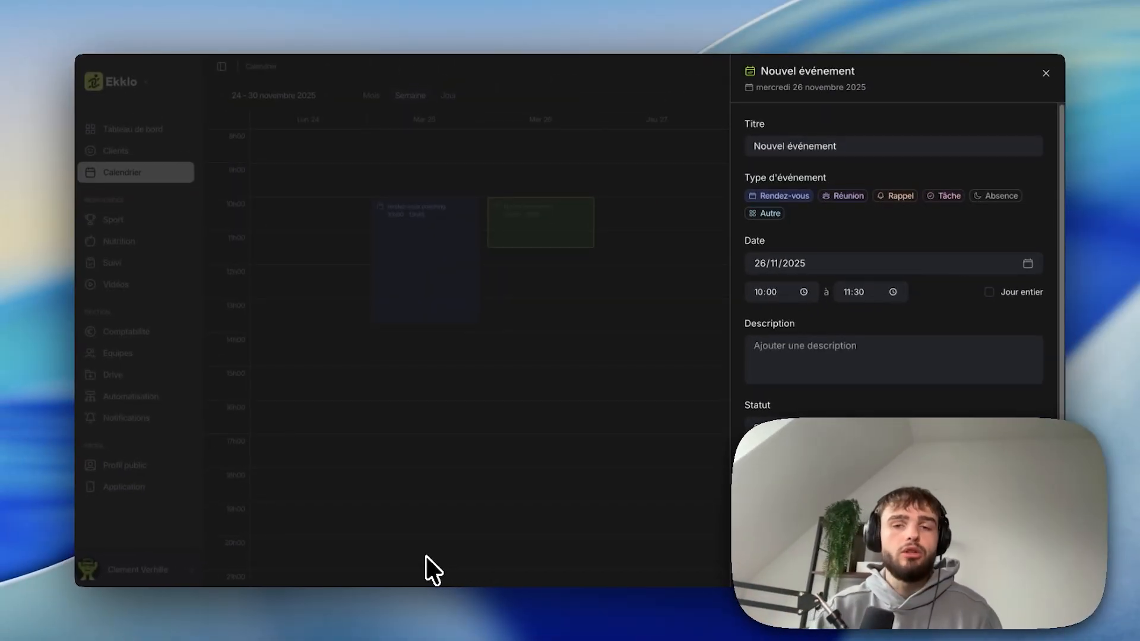
left_click(426, 556)
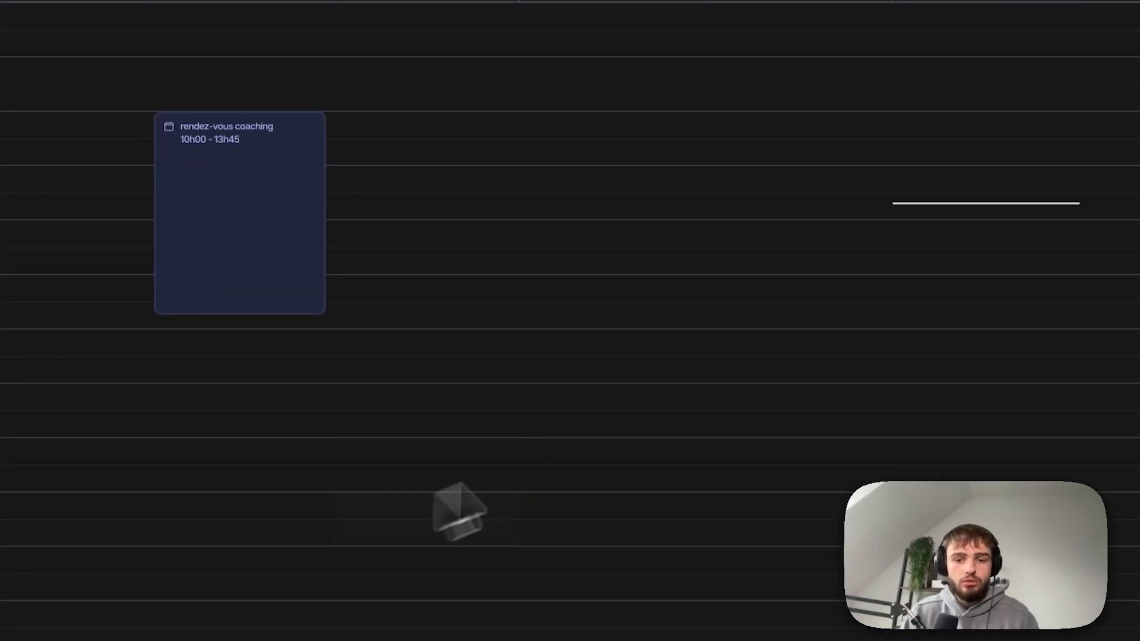
left_click_drag(474, 314, 495, 401)
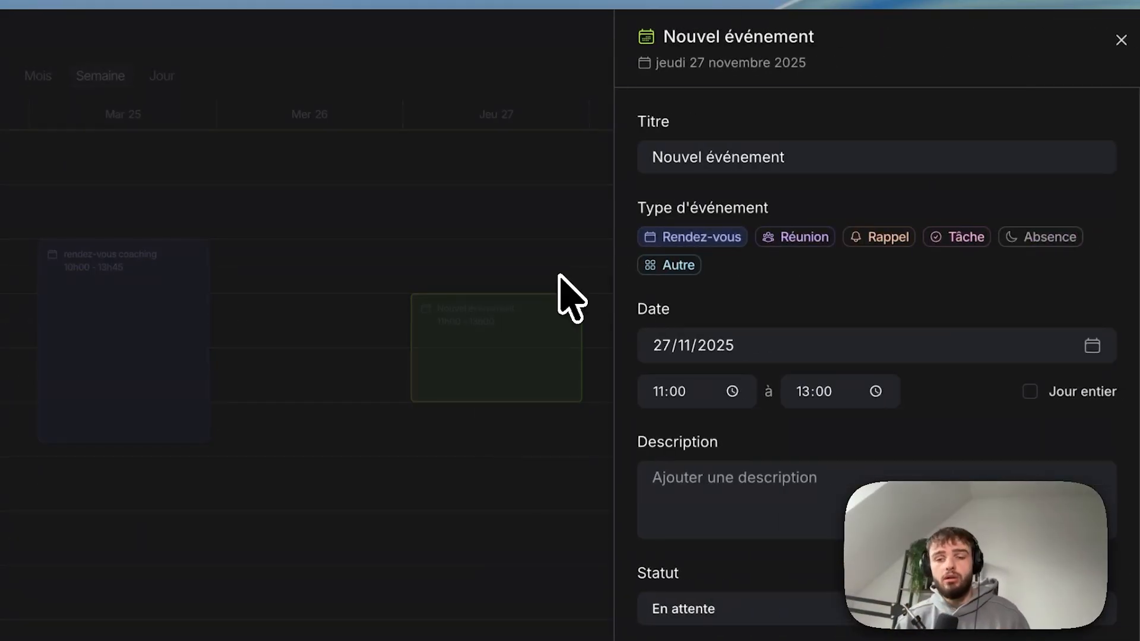
left_click(817, 153)
key("ctrl+a")
type("endez-vous coaching")
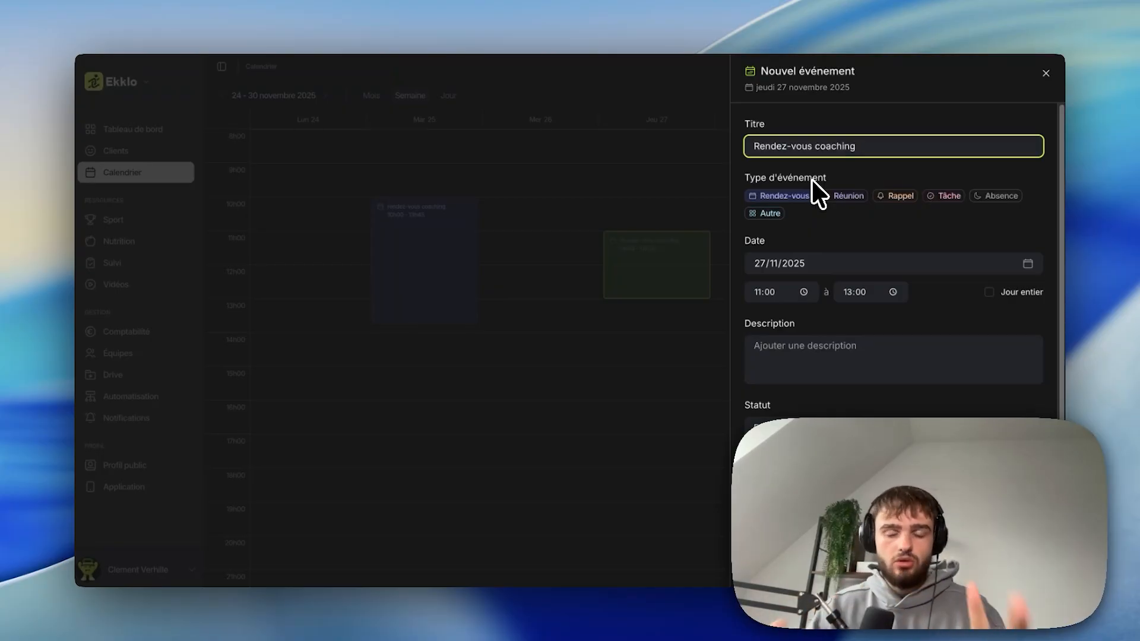
left_click(820, 246)
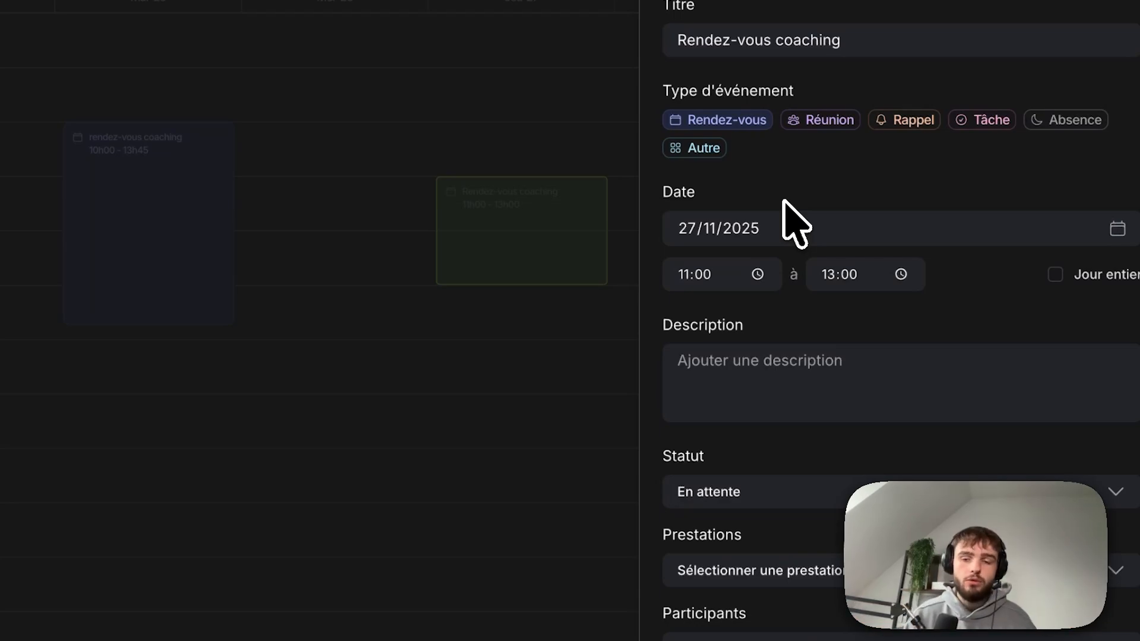
Describe the event as an appointment with the named client for a session at Basic Fit ("pour une séance à basic fit")
left_click(700, 371)
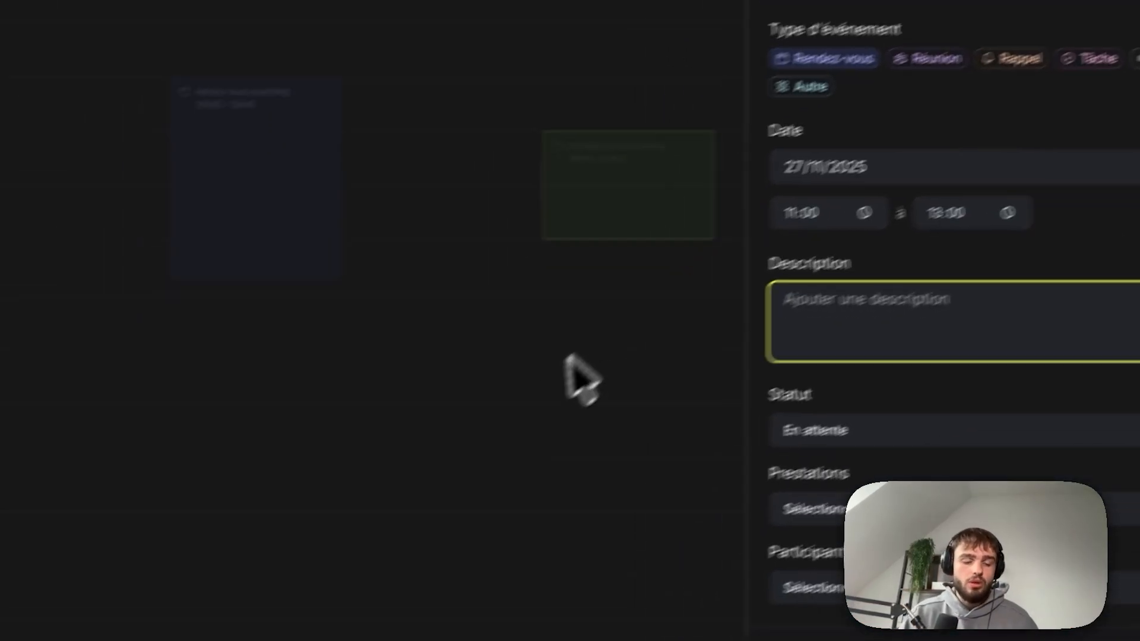
type("rendez")
type("-vo")
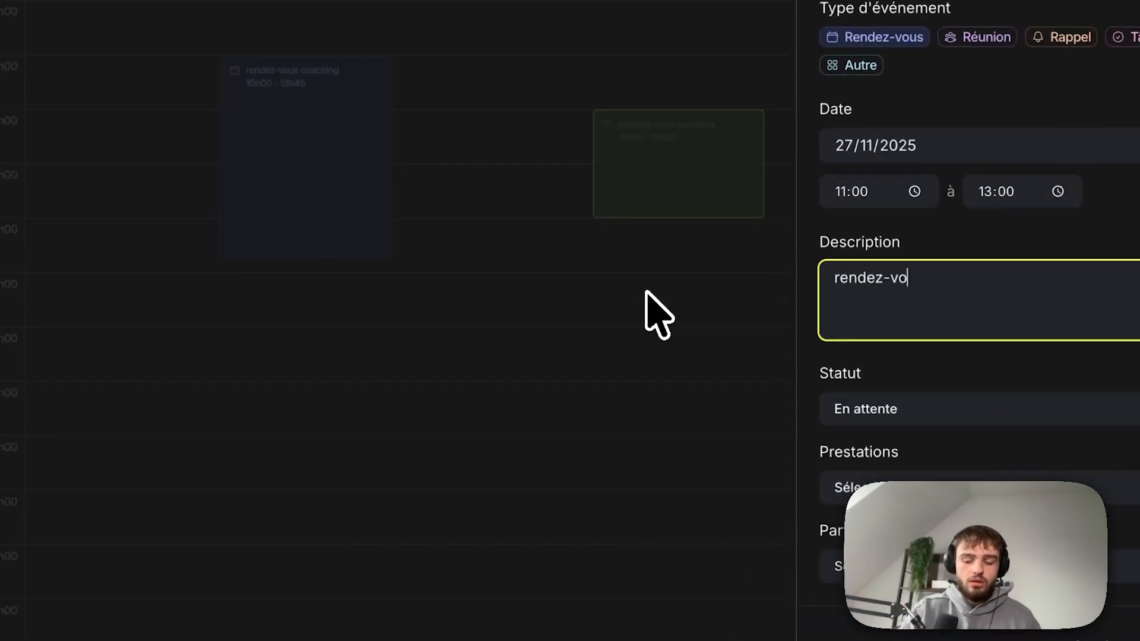
type("us avec paul pour une séance à basic fit")
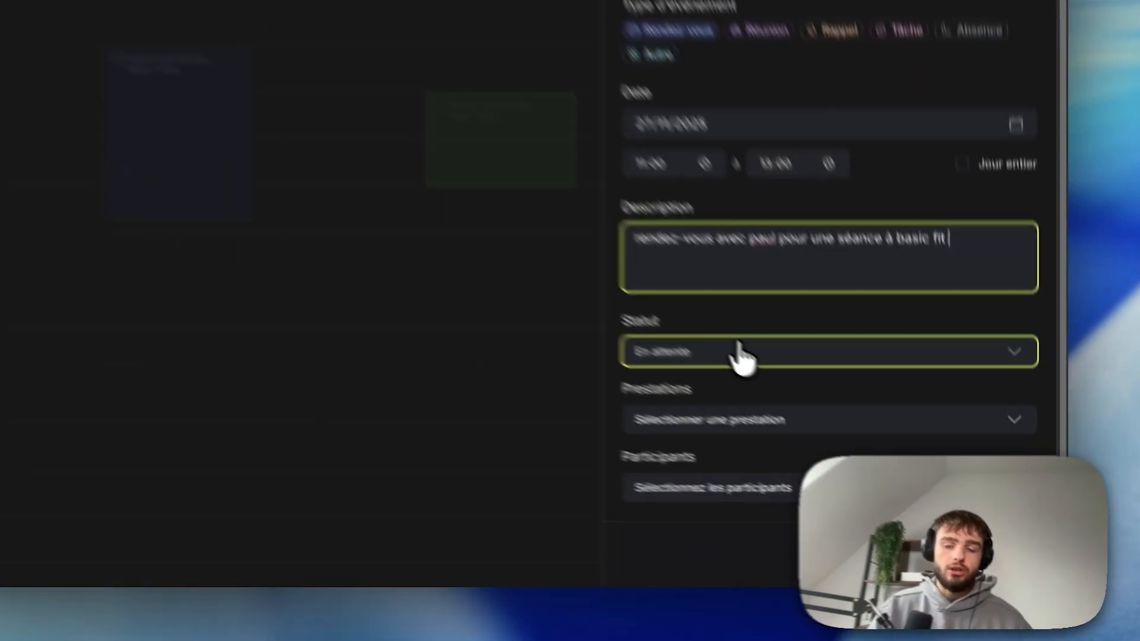
Keep the status as En attente and assign the service "Prise de rendez-vous coaching en présentiel - 60 min - 10.00€"
left_click(831, 415)
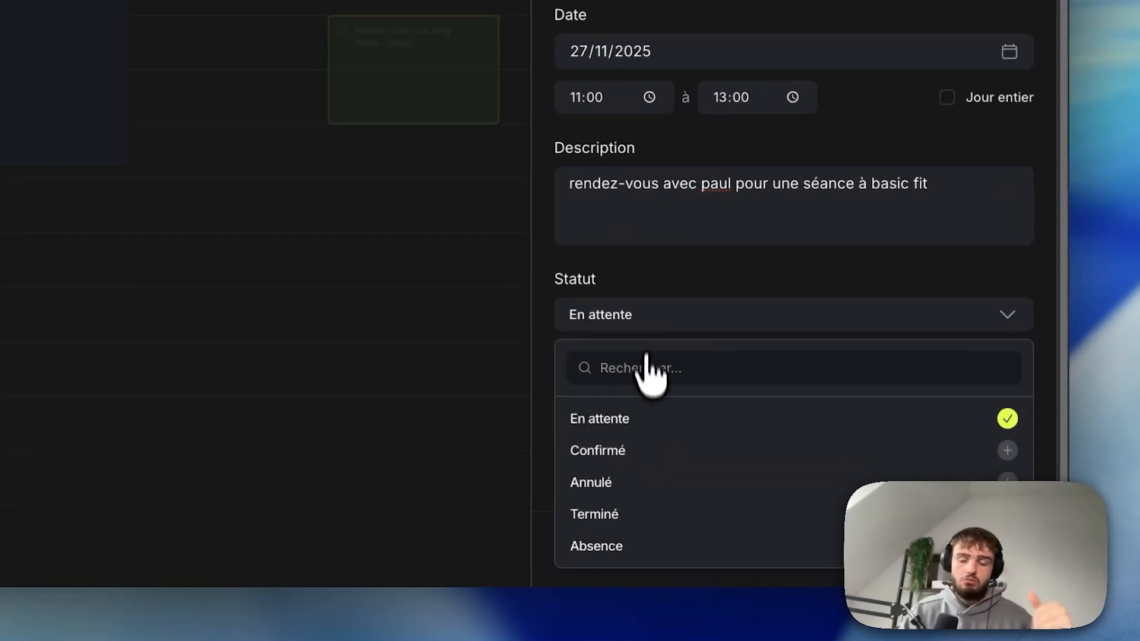
left_click(646, 326)
left_click(652, 383)
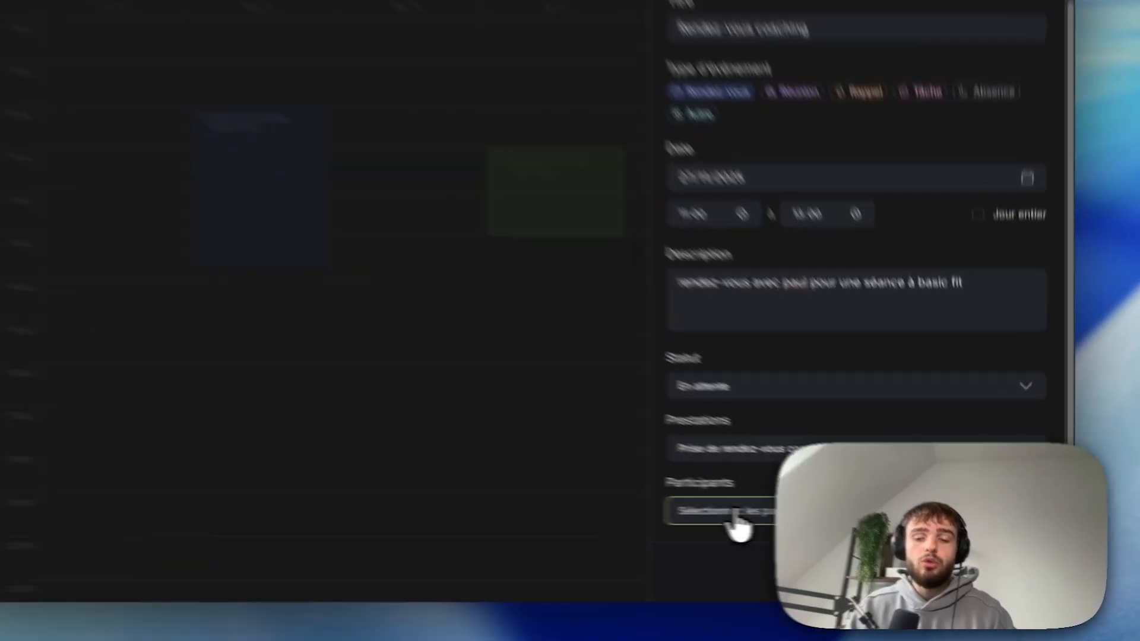
Add the test client as the event's participant
left_click(802, 518)
scroll(668, 481, "down", 3)
scroll(669, 478, "up", 3)
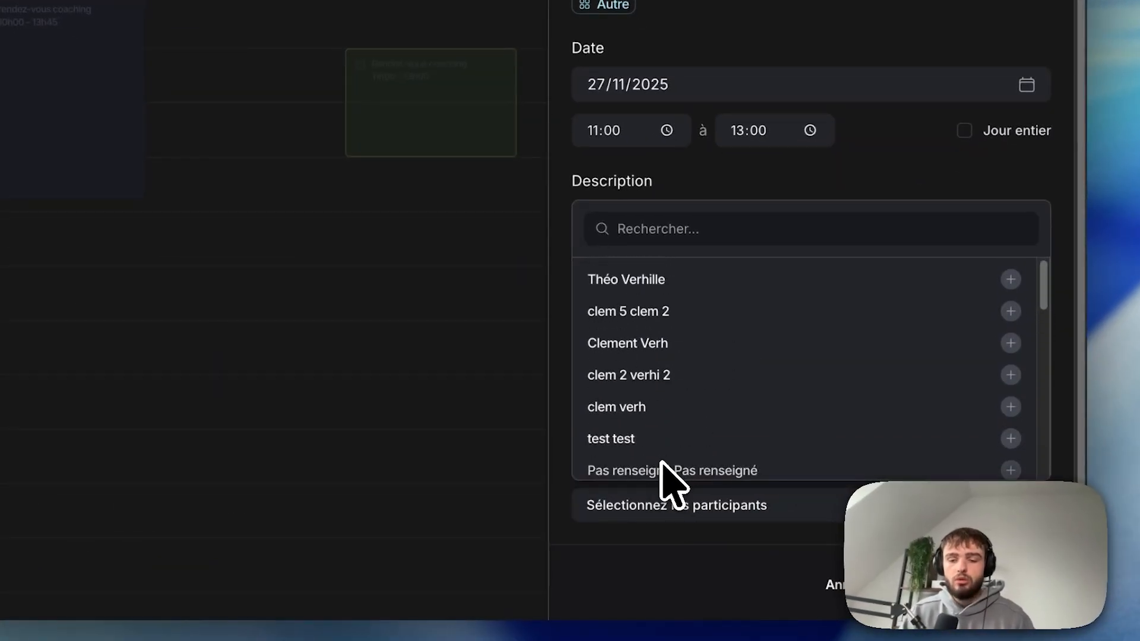
left_click(640, 286)
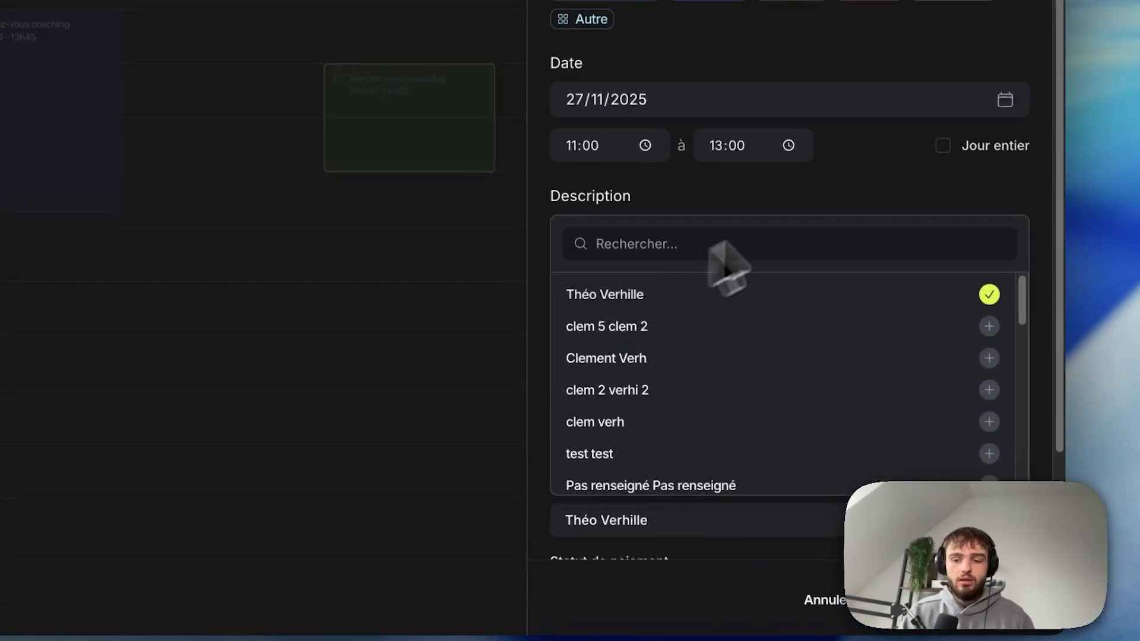
left_click(849, 199)
Enable sending a confirmation email for the appointment and create the event
scroll(763, 409, "down", 2)
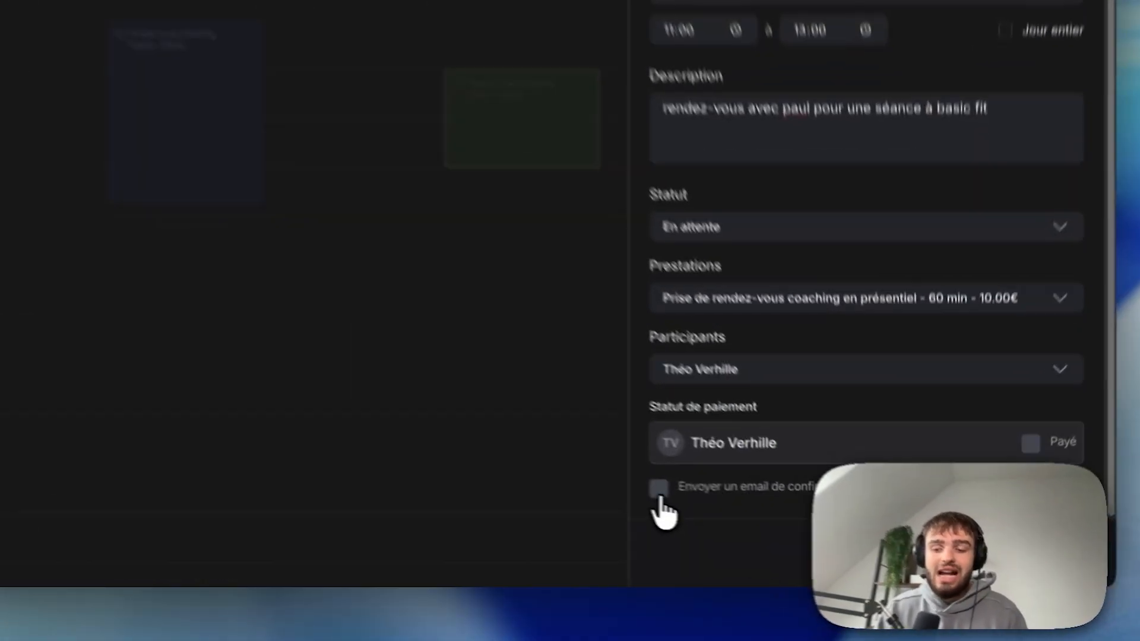
left_click(751, 522)
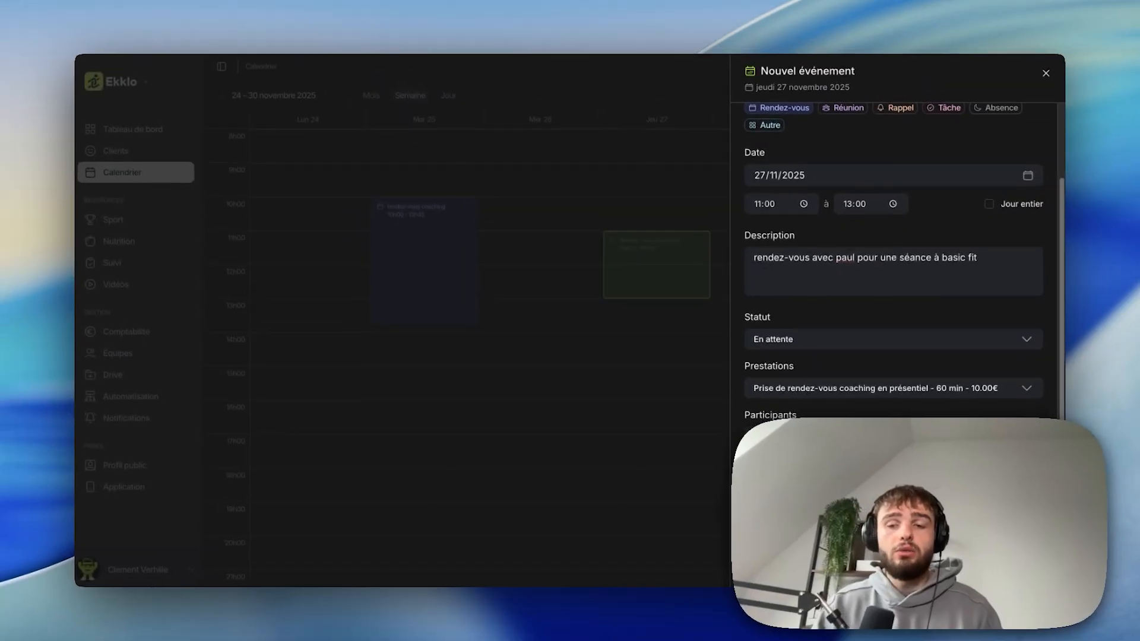
scroll(795, 298, "up", 3)
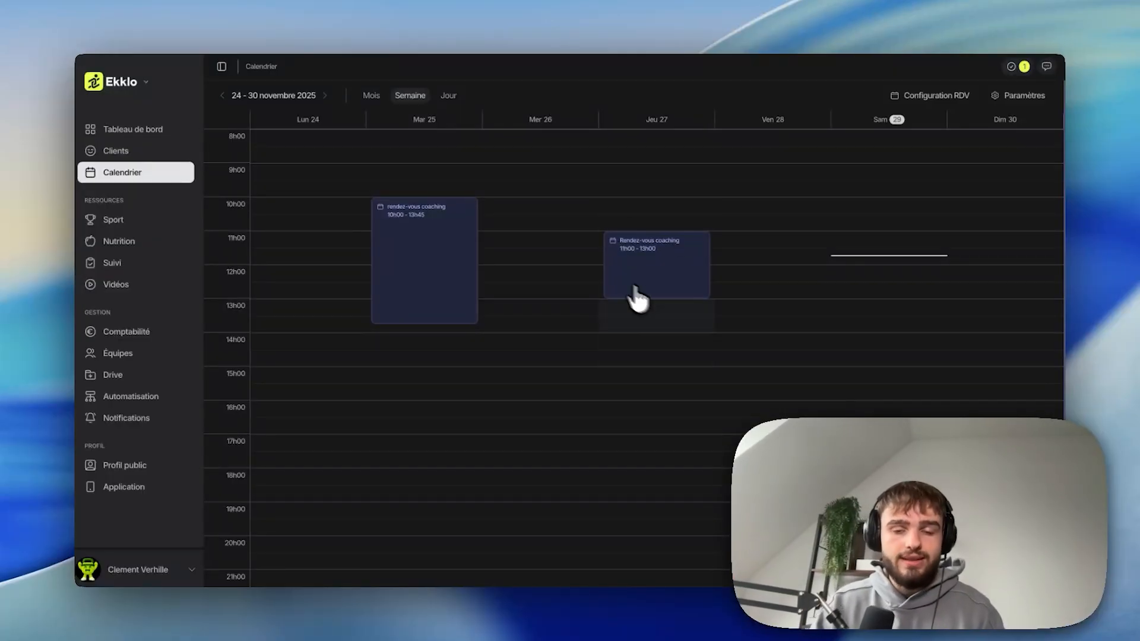
Review the details of the Thursday 27 November coaching appointment and close them
left_click(680, 281)
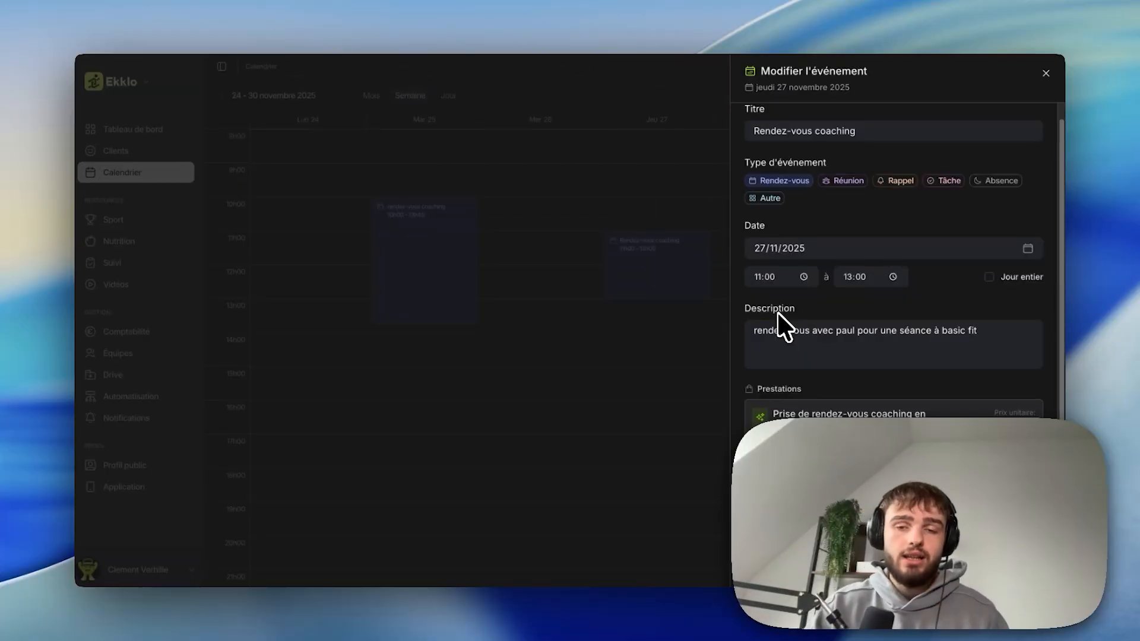
left_click(719, 219)
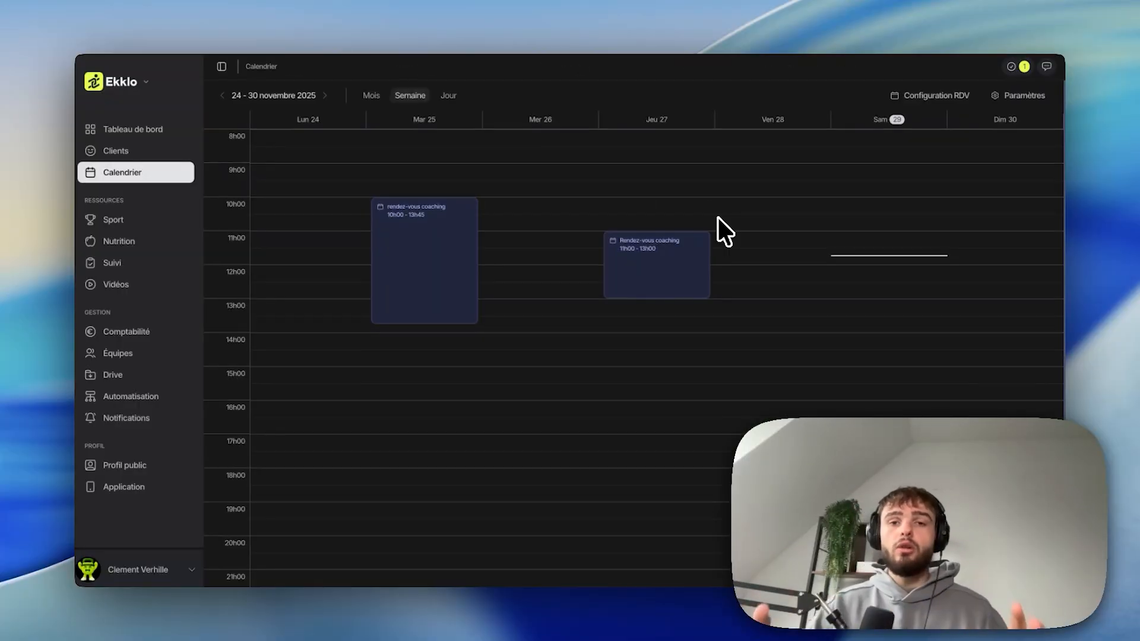